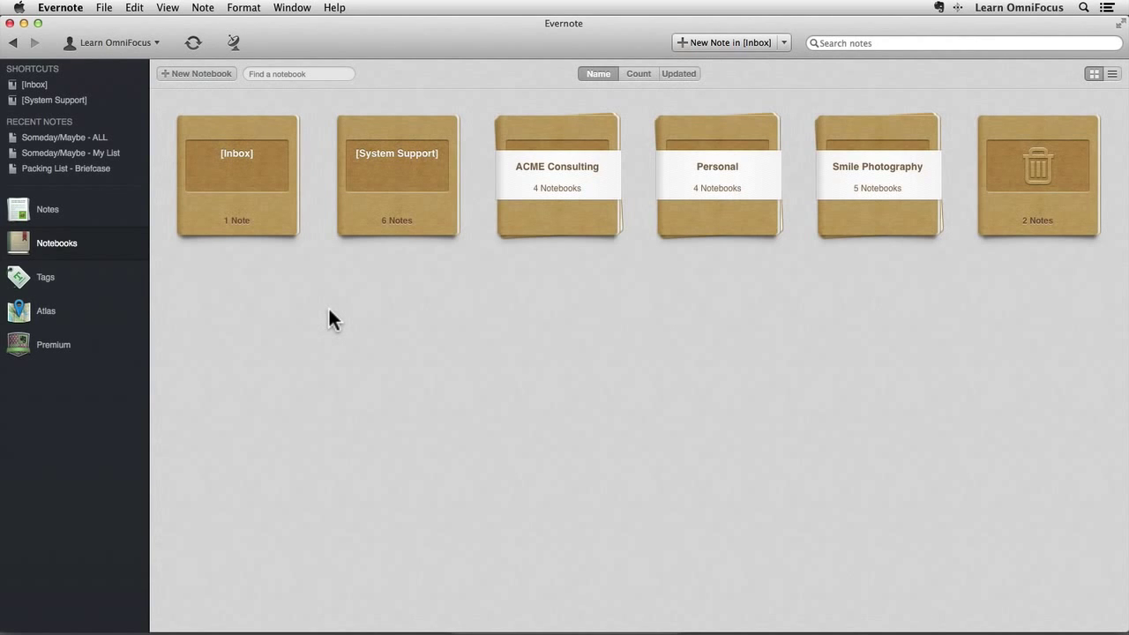
- Look inside the Personal notebook stack, collapse it, and open the [System Support] notebook
mouse_move(255, 173)
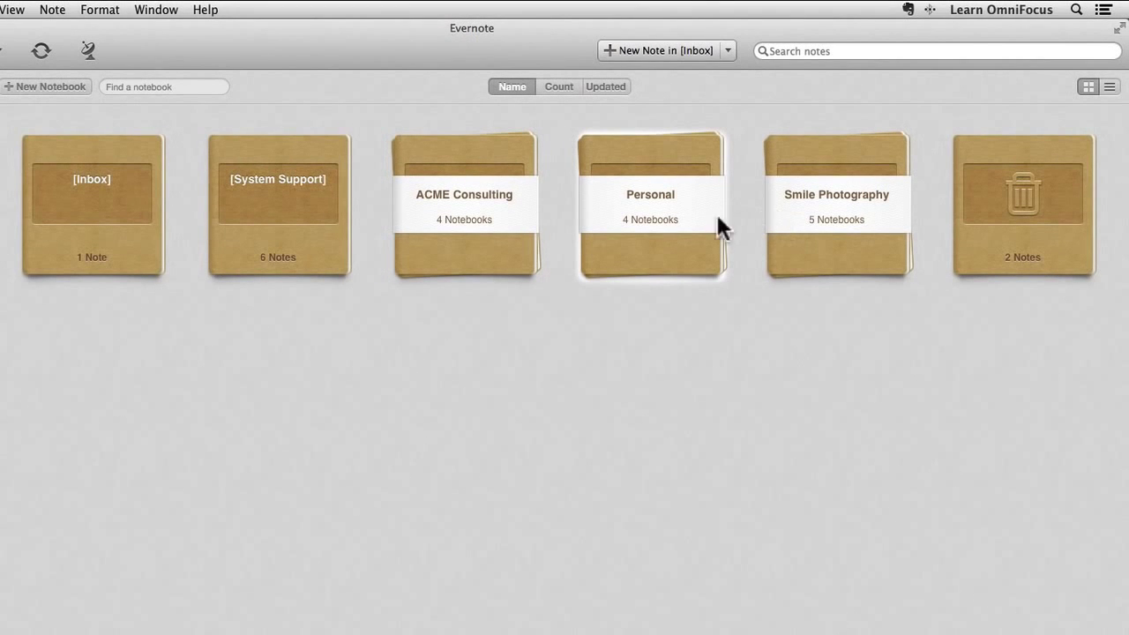
left_click(682, 208)
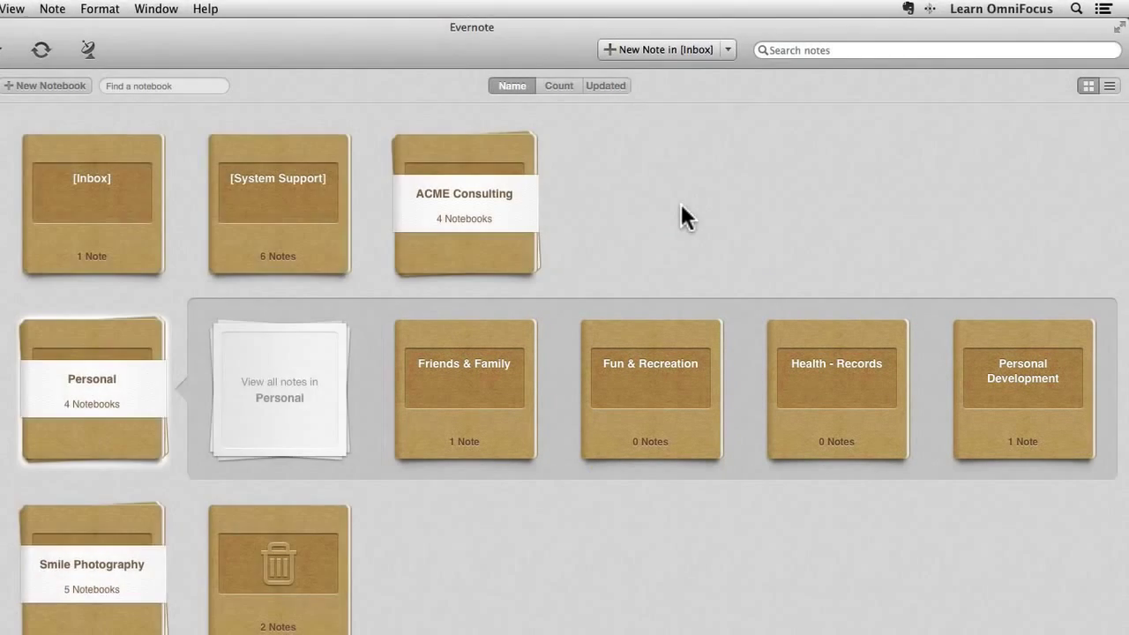
left_click(121, 351)
key("Left")
key("Left")
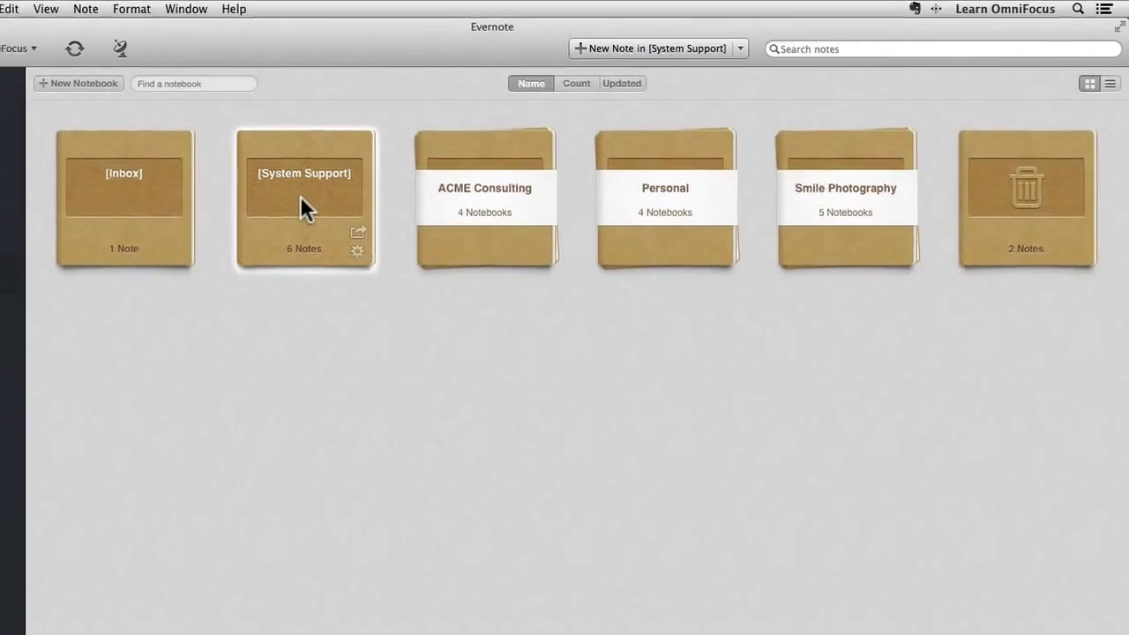
double_click(273, 202)
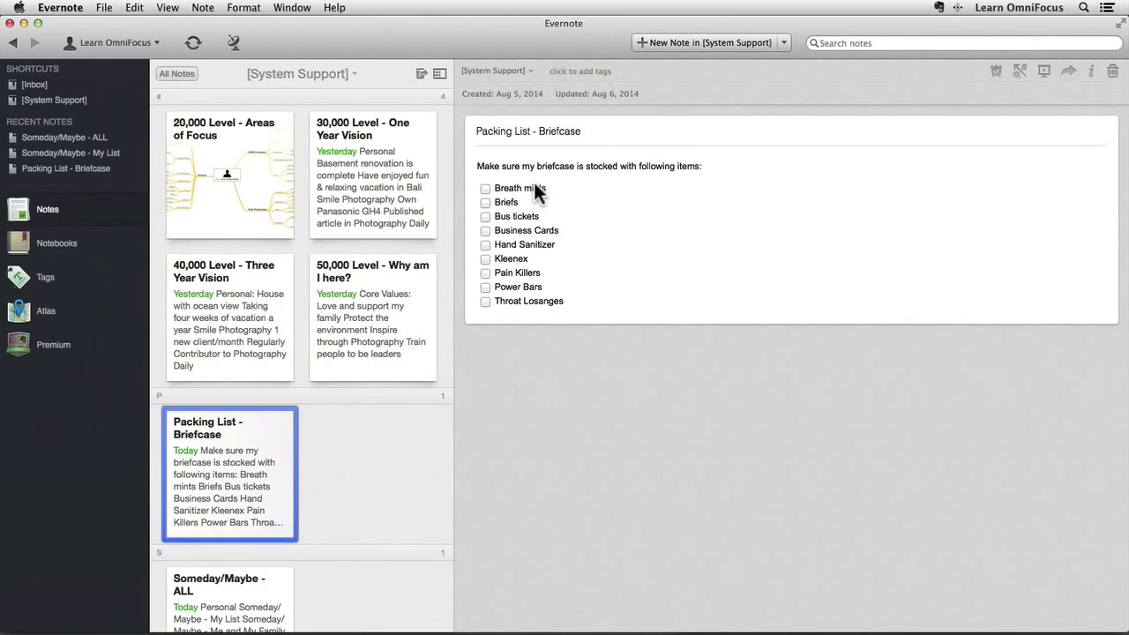
- Copy the standard note link of the Packing List - Briefcase note and paste it into the Restock briefcase action's note in OmniFocus
key("super+Tab")
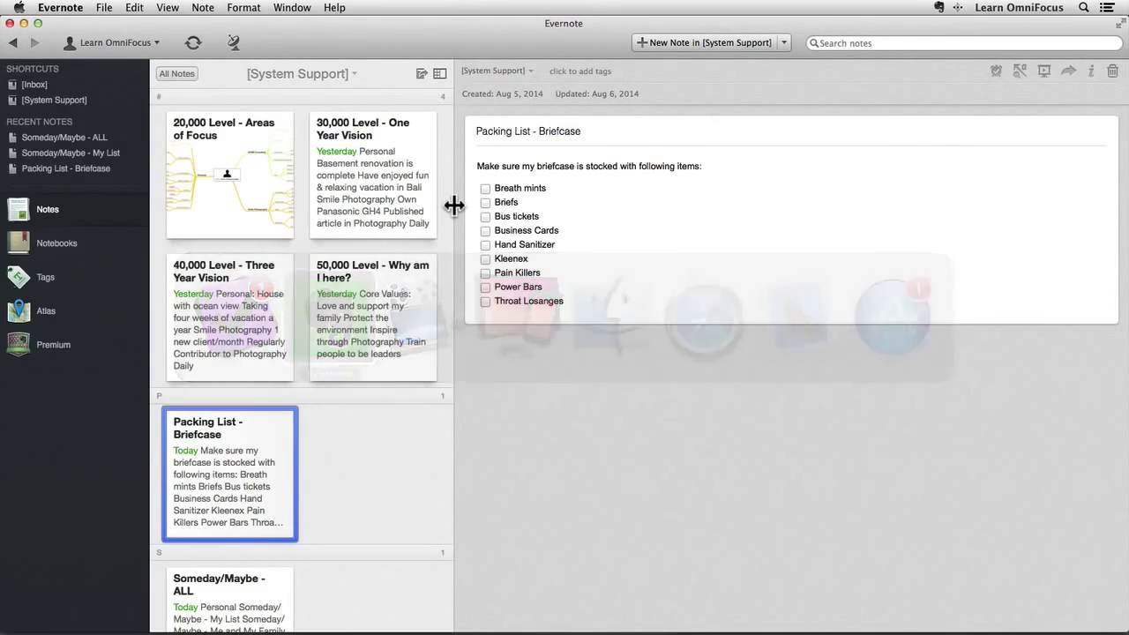
right_click(264, 460)
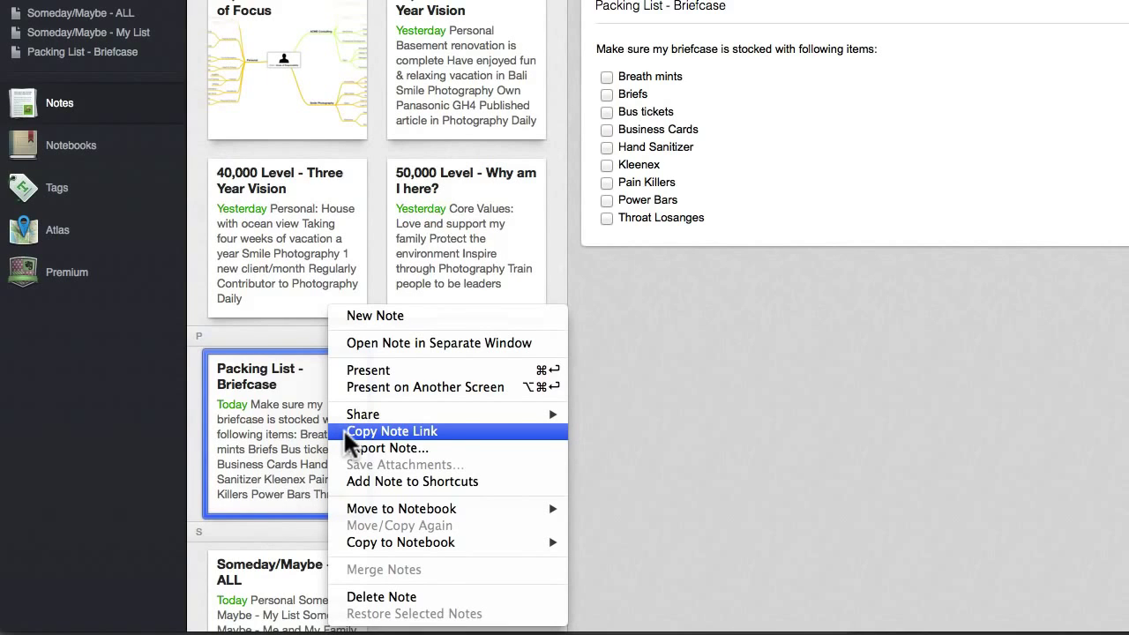
left_click(343, 429)
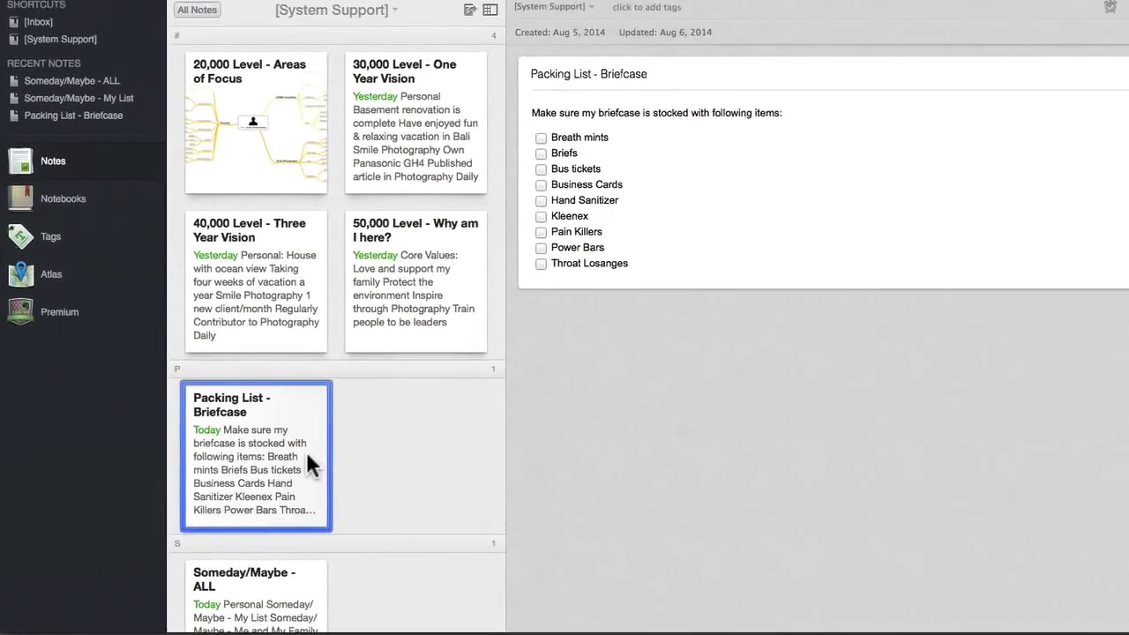
key("super+Tab")
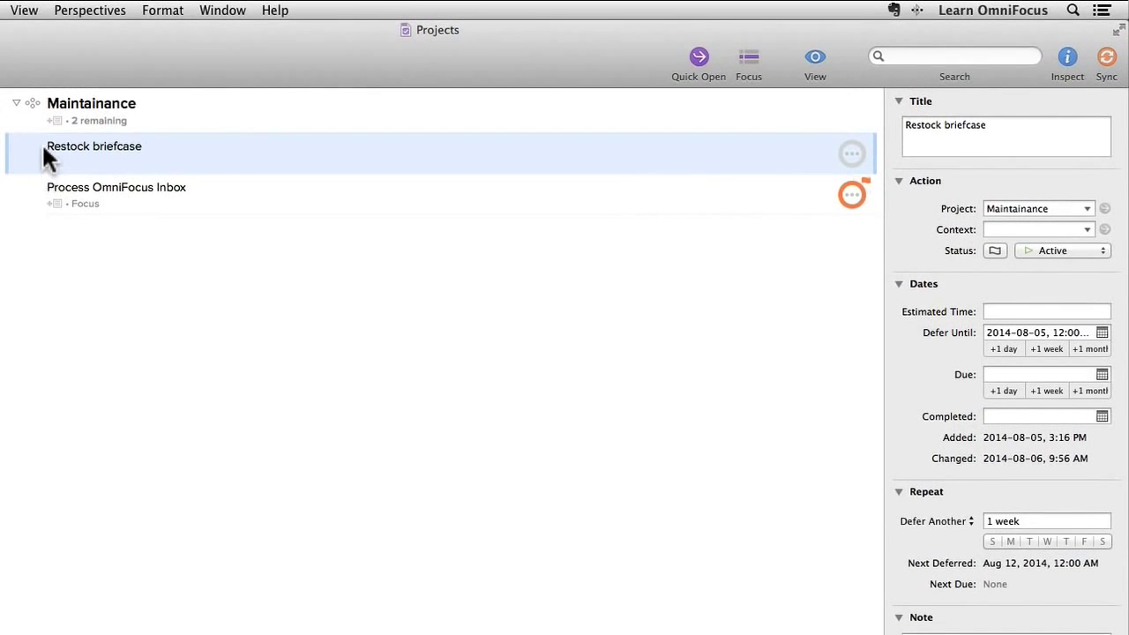
left_click(260, 129)
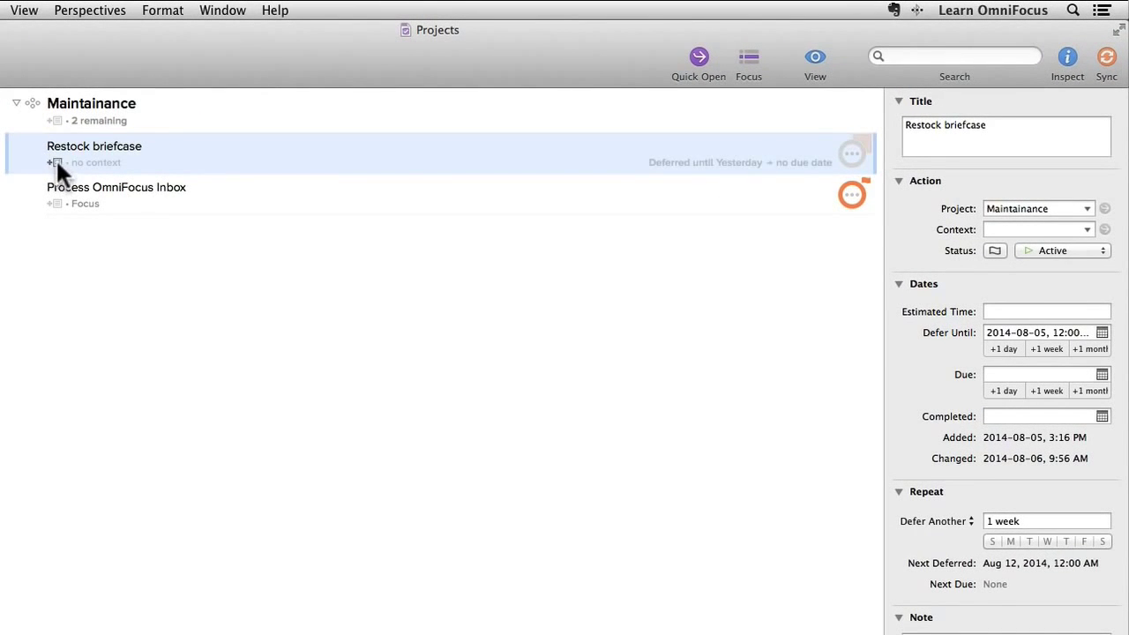
left_click(56, 162)
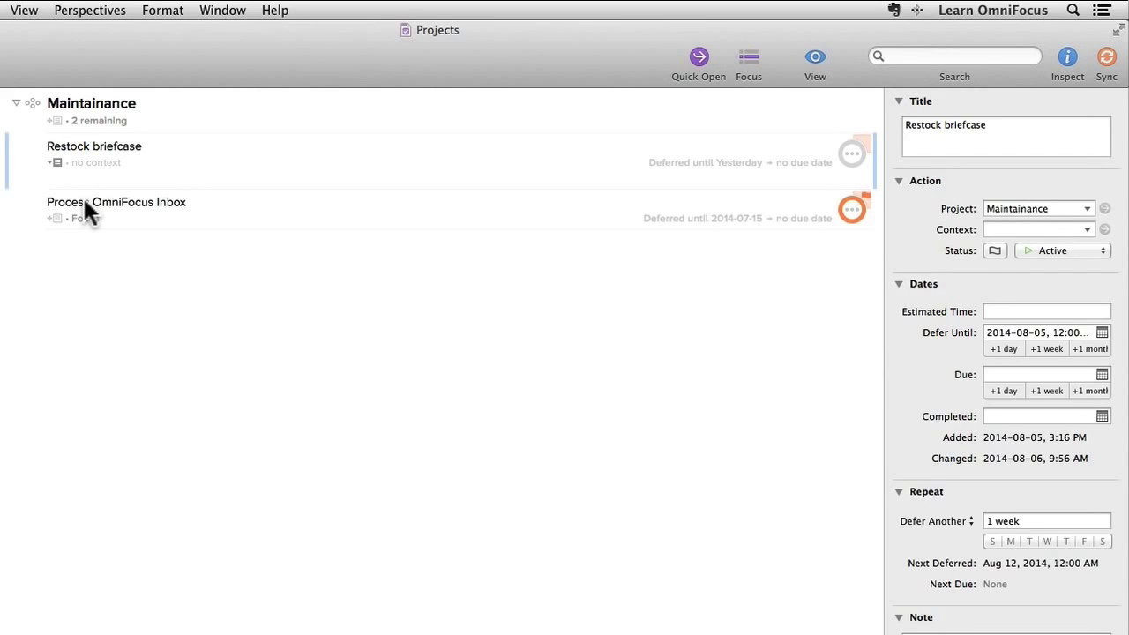
key("super+v")
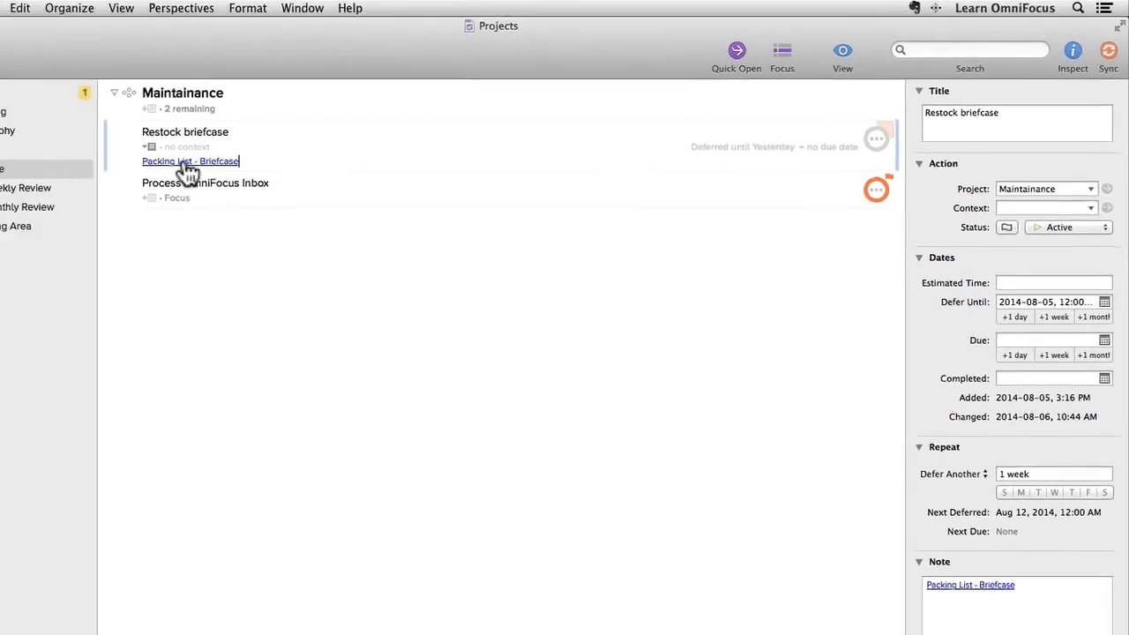
- Follow the pasted link, sign in to Evernote on the web, view the note in Evernote for Mac, and close its separate window
left_click(188, 163)
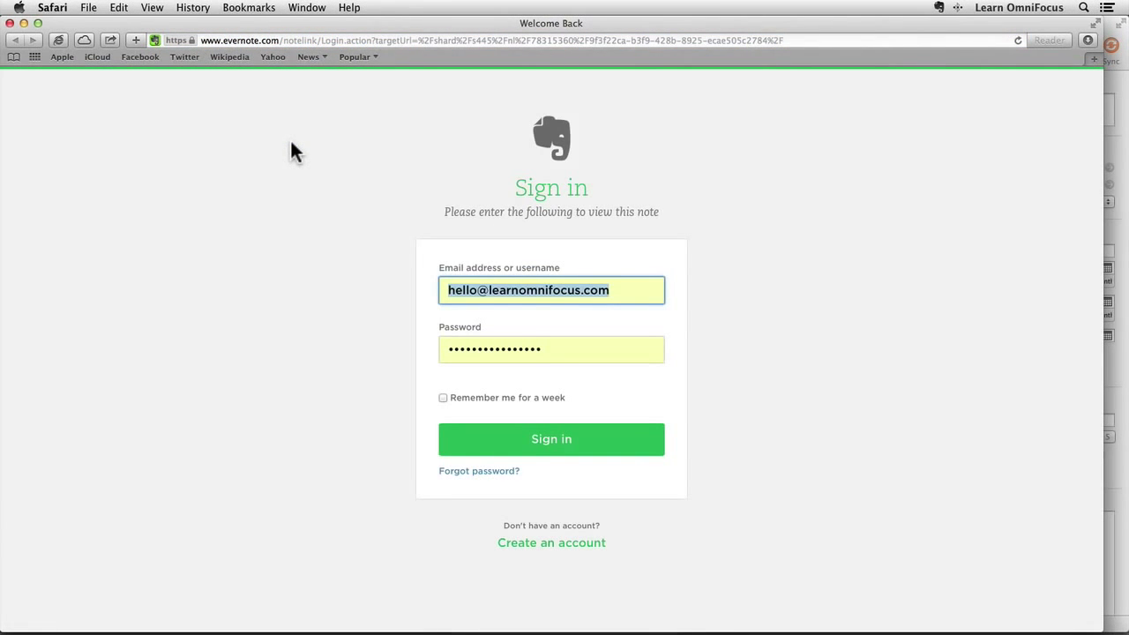
left_click(530, 441)
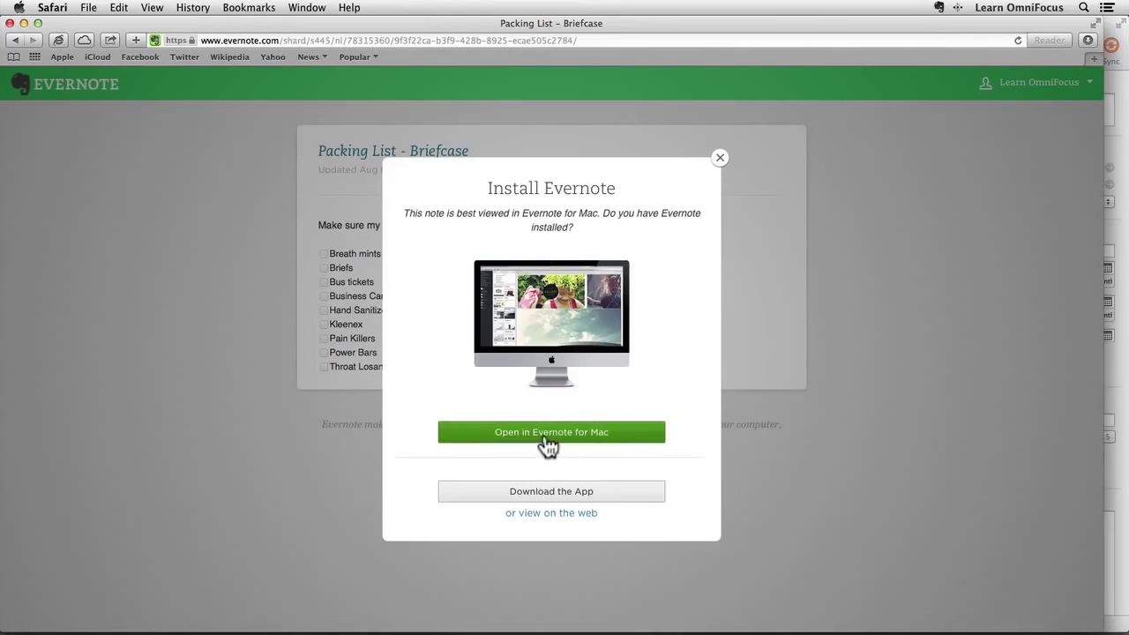
left_click(547, 436)
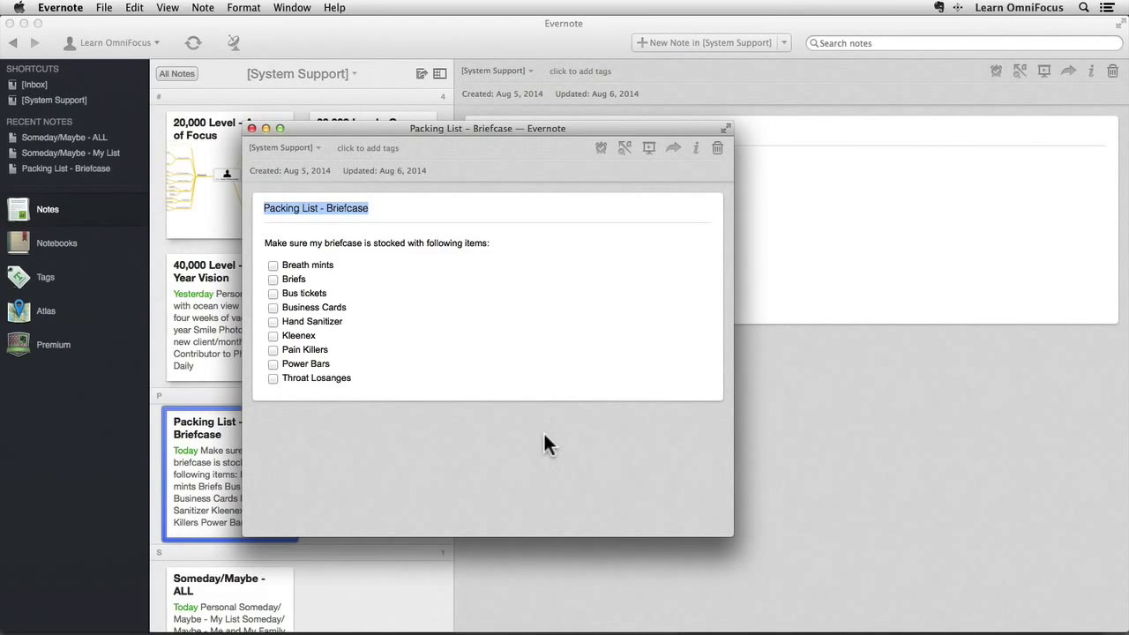
left_click(251, 128)
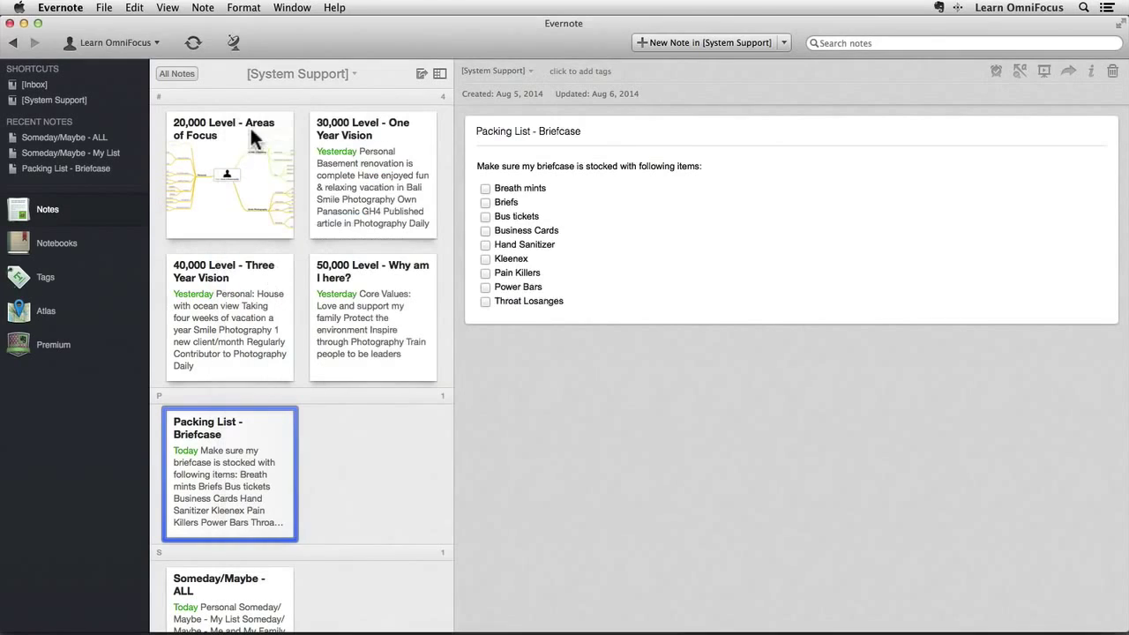
- Copy the classic note link of Packing List - Briefcase and replace the link in the Restock briefcase action's note in OmniFocus with it
right_click(224, 475)
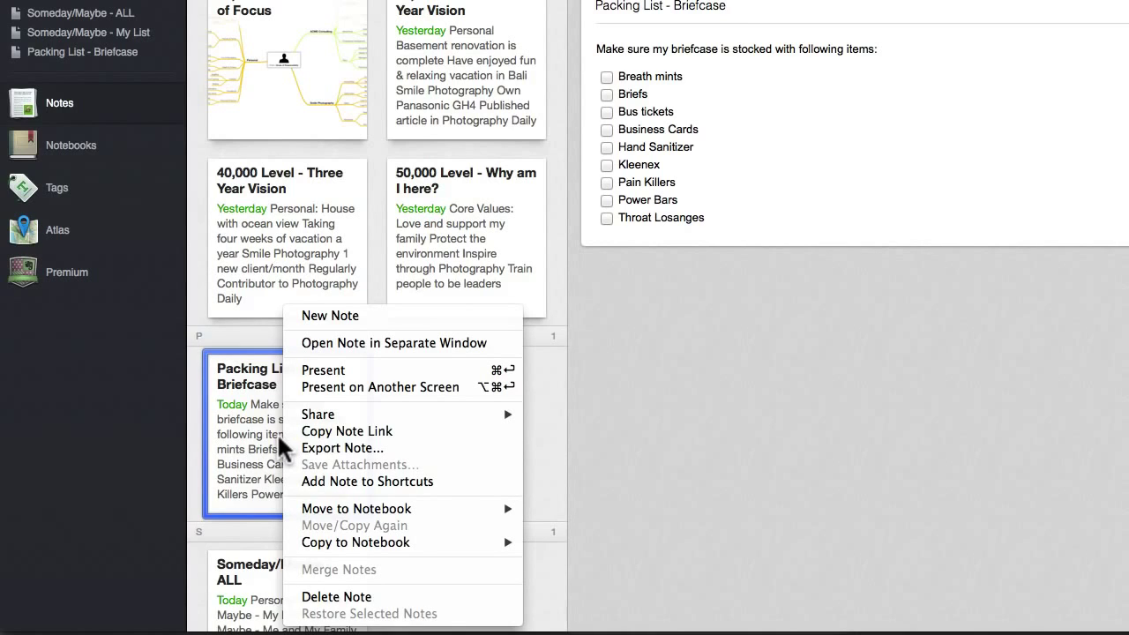
key("alt")
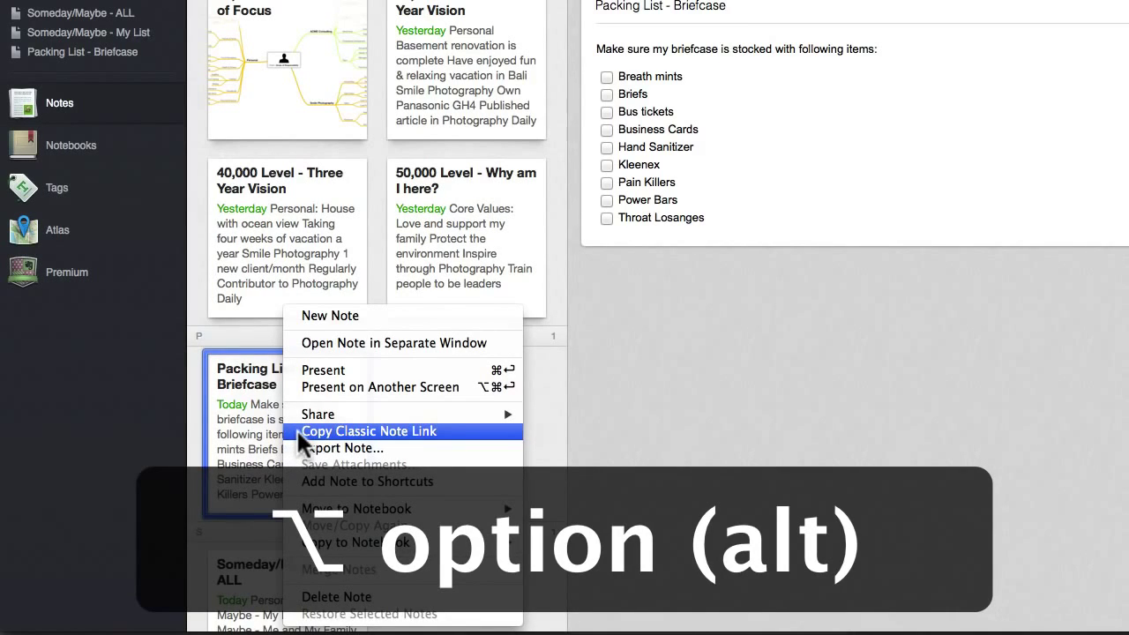
left_click(298, 432, "alt")
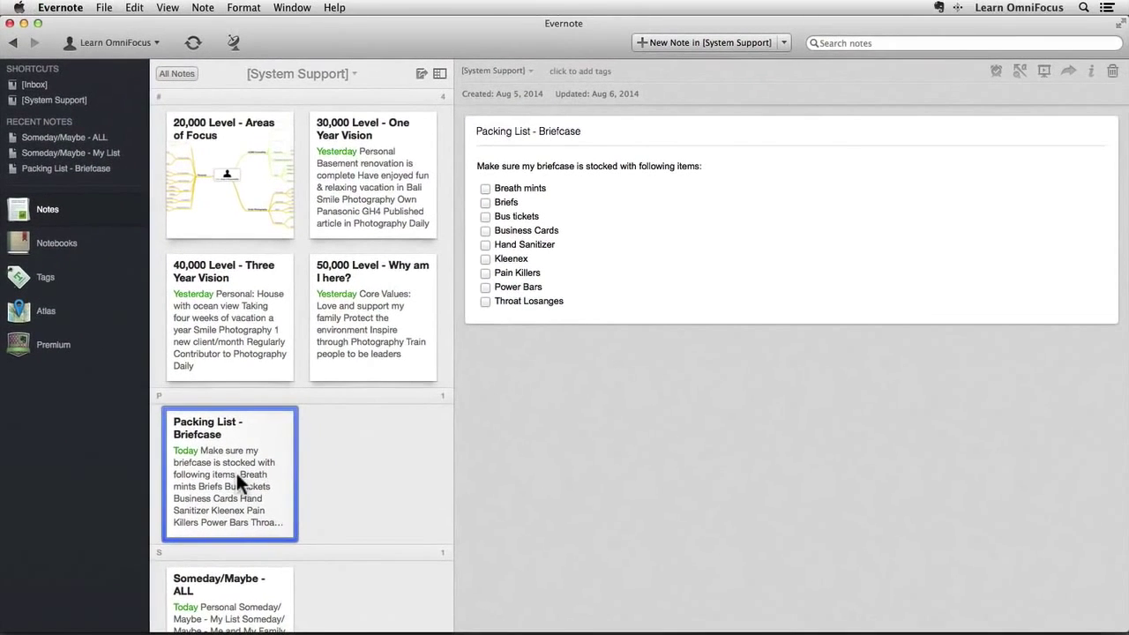
key("super+Tab")
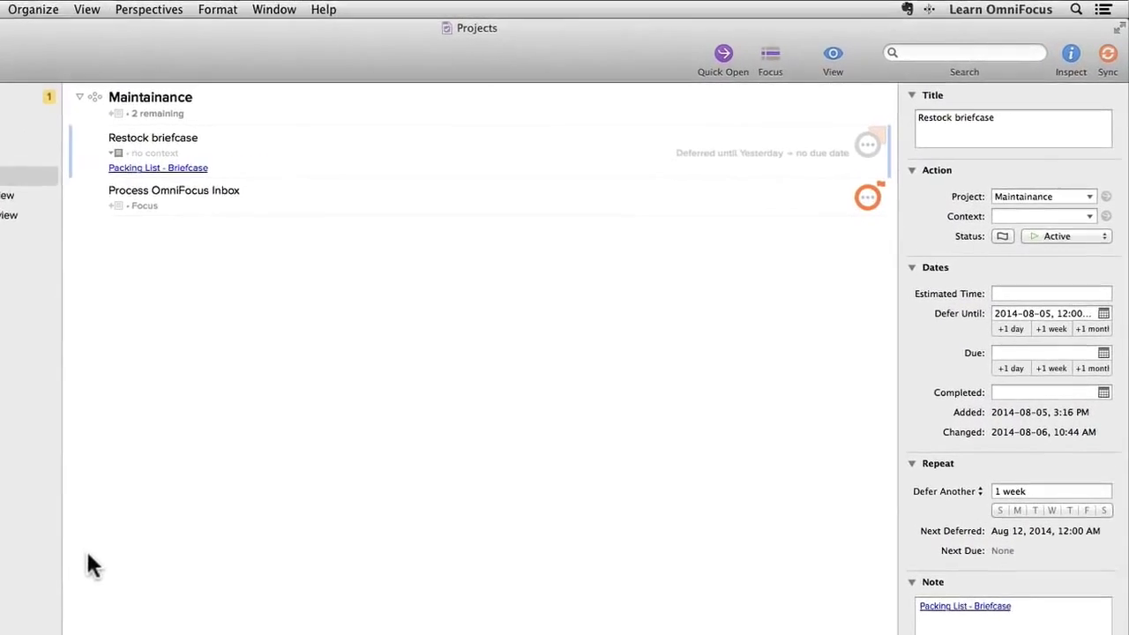
left_click_drag(283, 167, 69, 165)
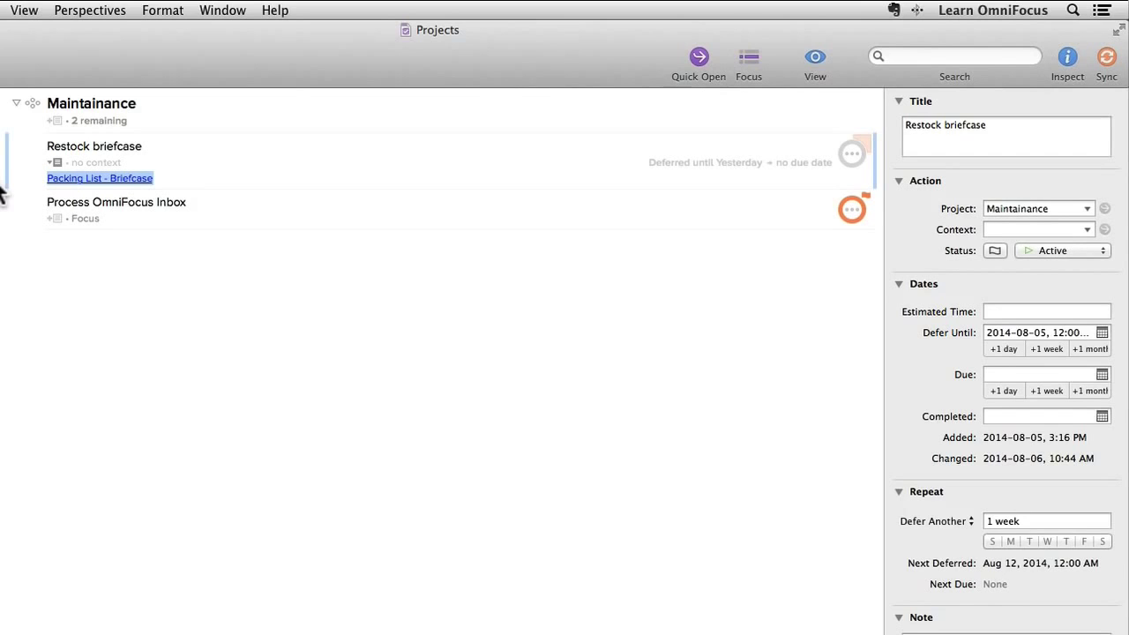
left_click(1, 194)
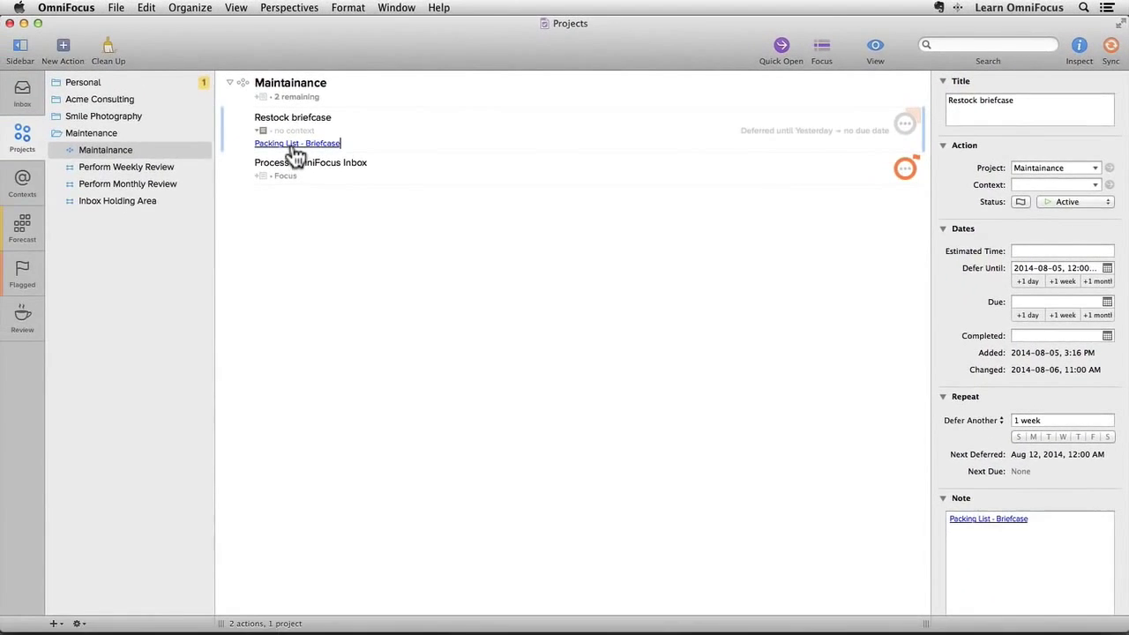
- Test the Packing List - Briefcase link in the Restock briefcase action's note on the Mac and in OmniFocus for iPhone
left_click(294, 144)
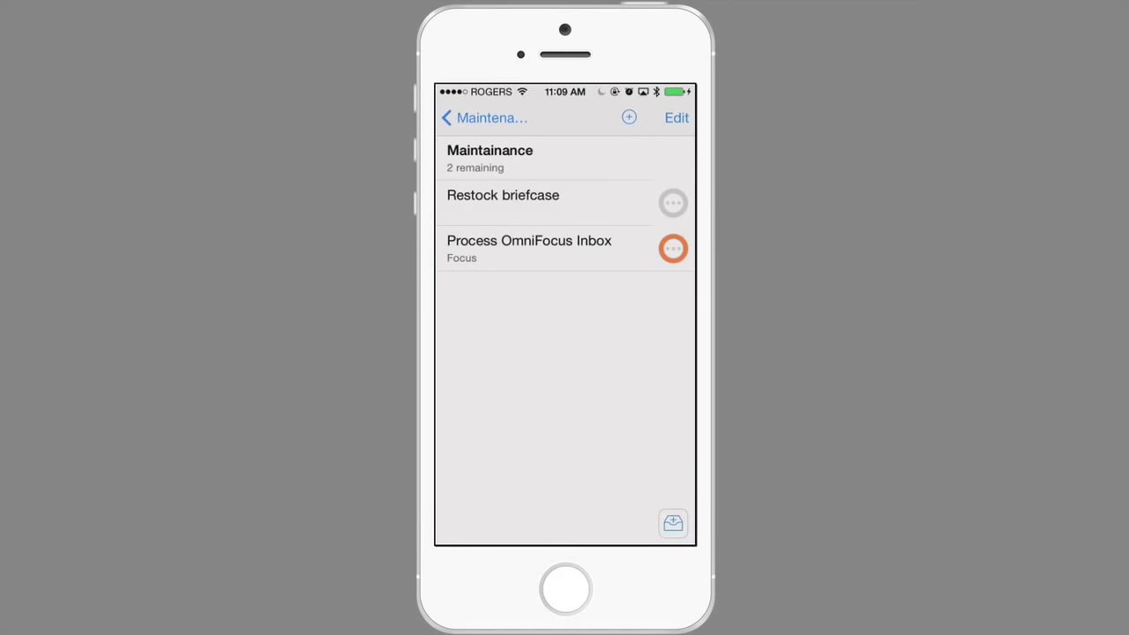
left_click(503, 201)
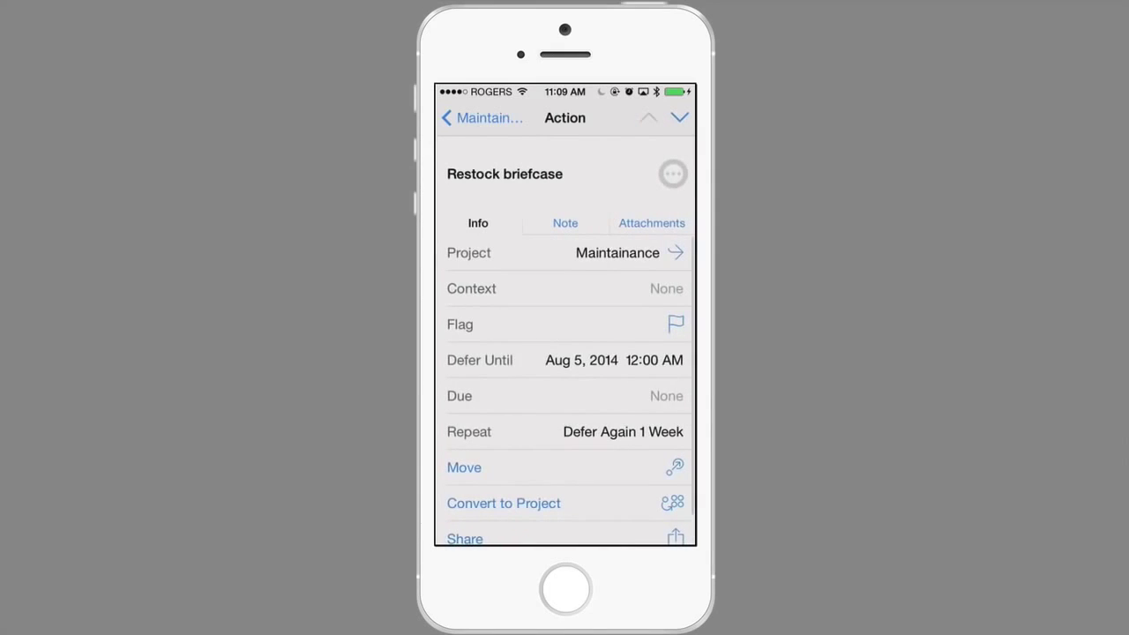
left_click(565, 223)
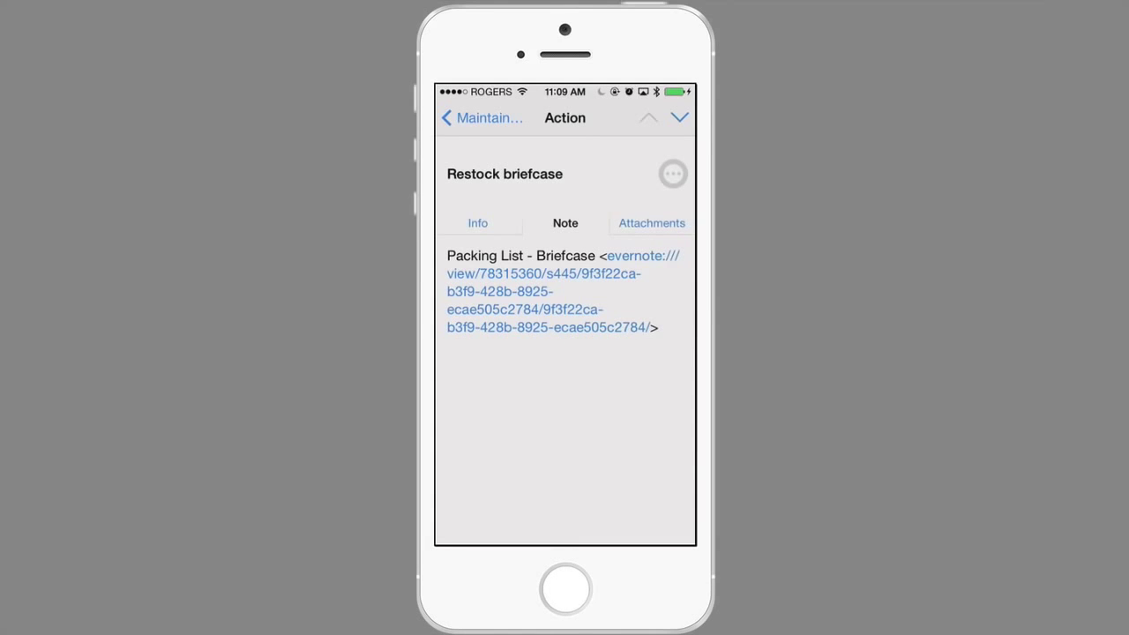
left_click(552, 291)
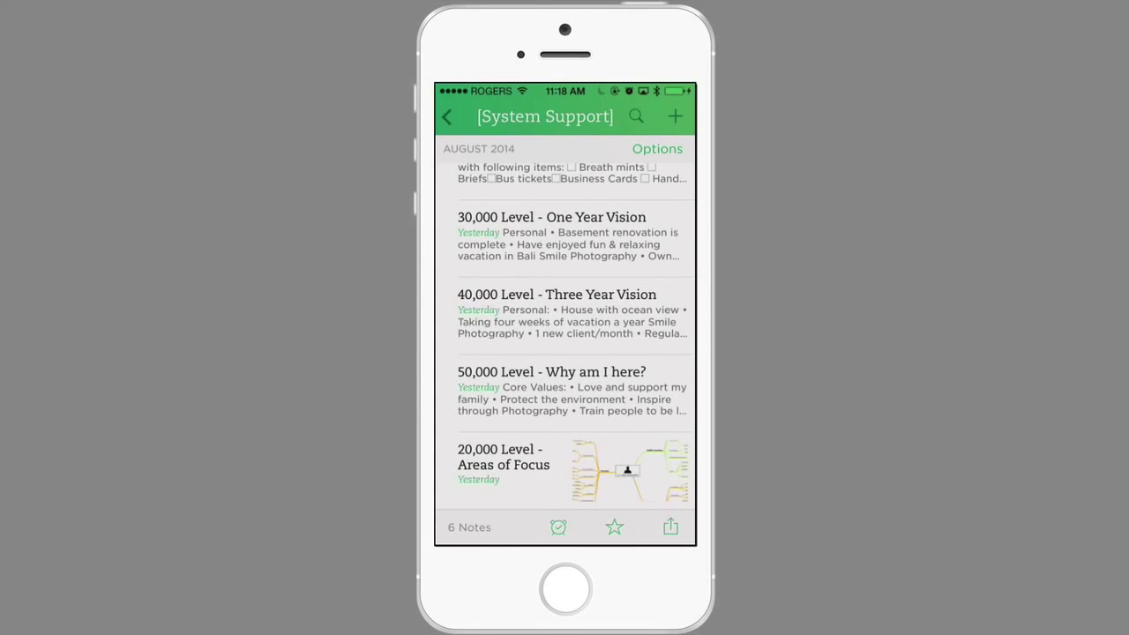
- Open the 20,000 Level - Areas of Focus note in Evernote on the iPhone and switch back to the Maintainance project in OmniFocus
left_click(504, 459)
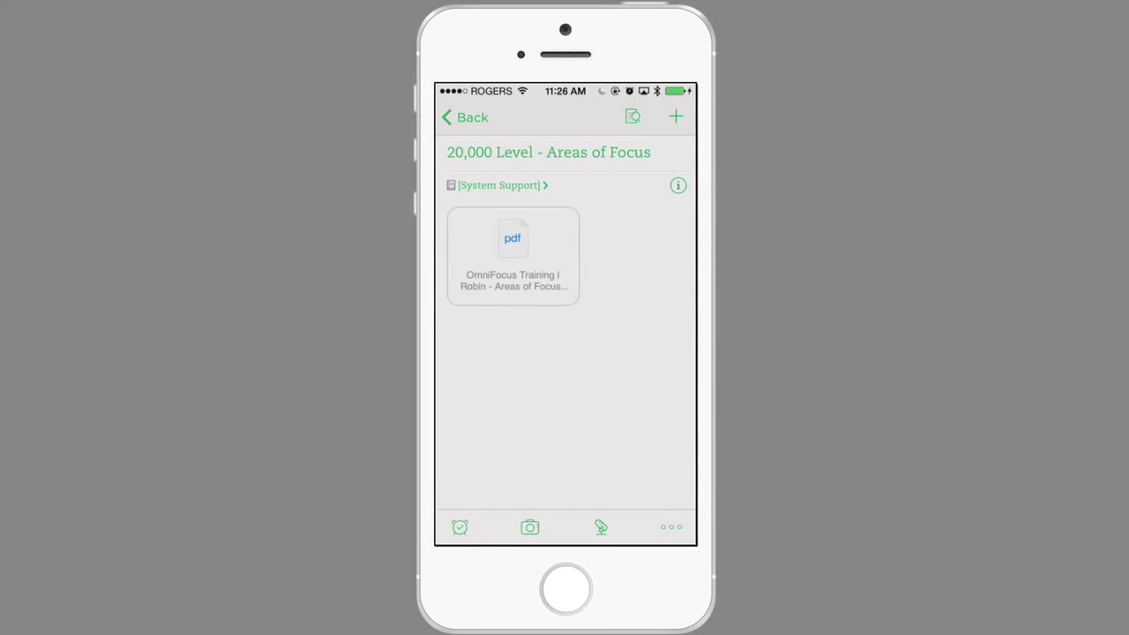
double_click(565, 589)
left_click(564, 292)
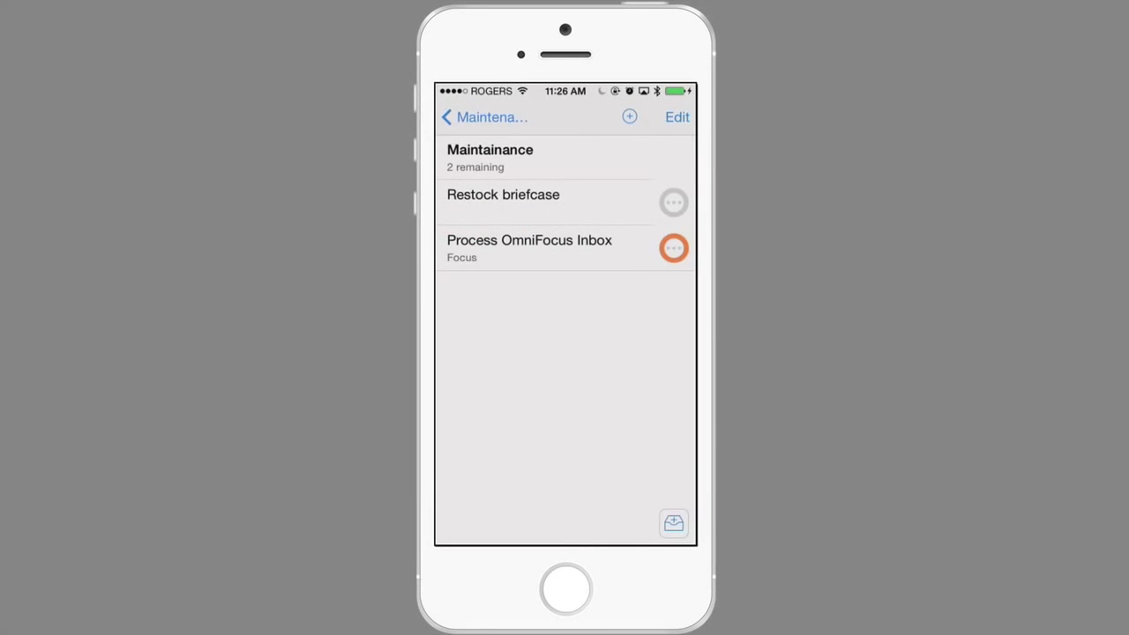
- Create a new item titled "Review Areas of Focus" and paste the copied Evernote web link into its note
left_click(674, 523)
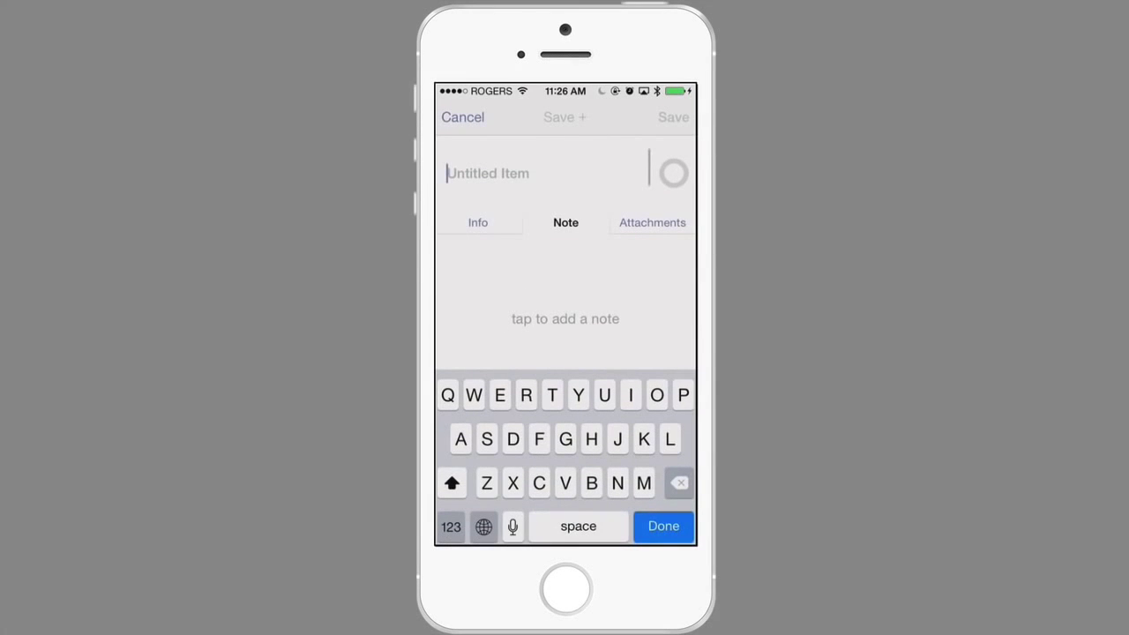
type("Review Areas of Focus")
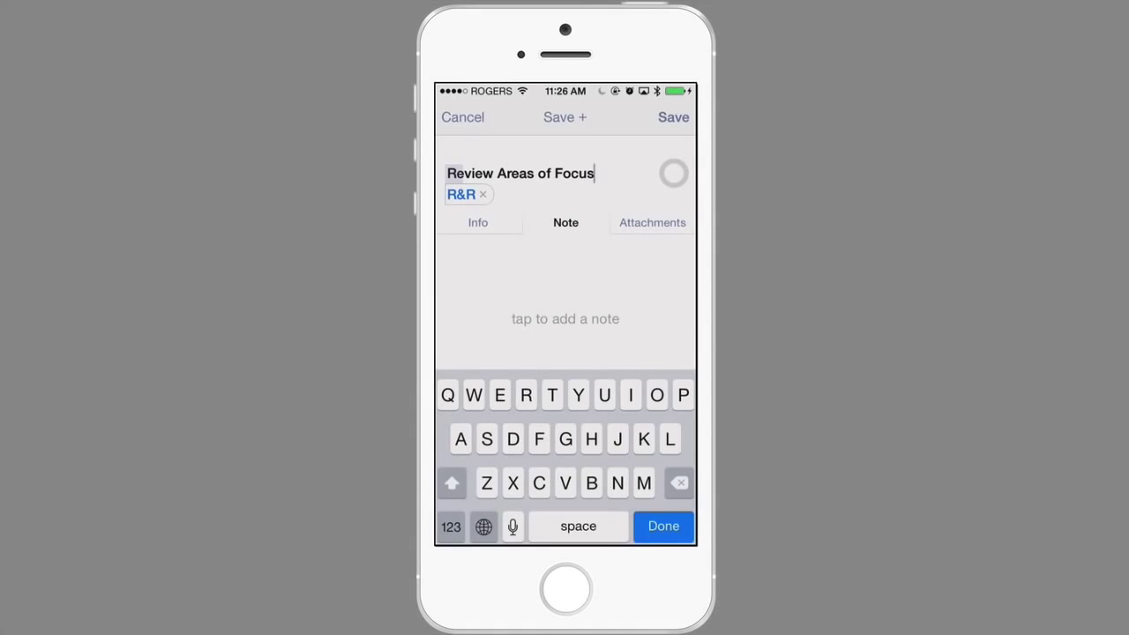
left_click(448, 256)
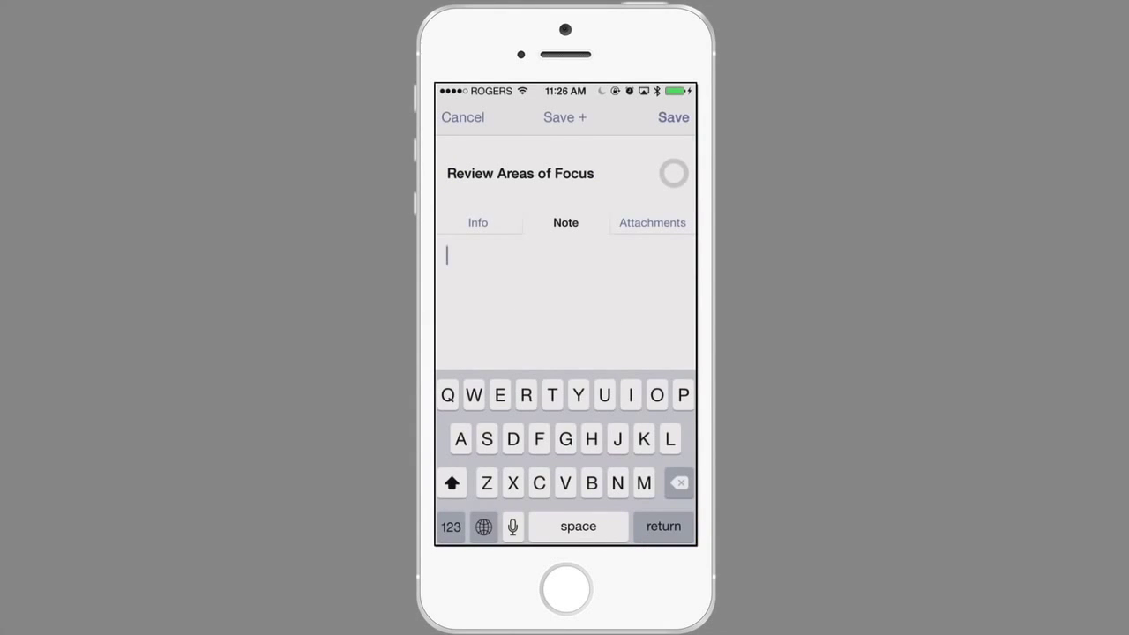
left_click(456, 254)
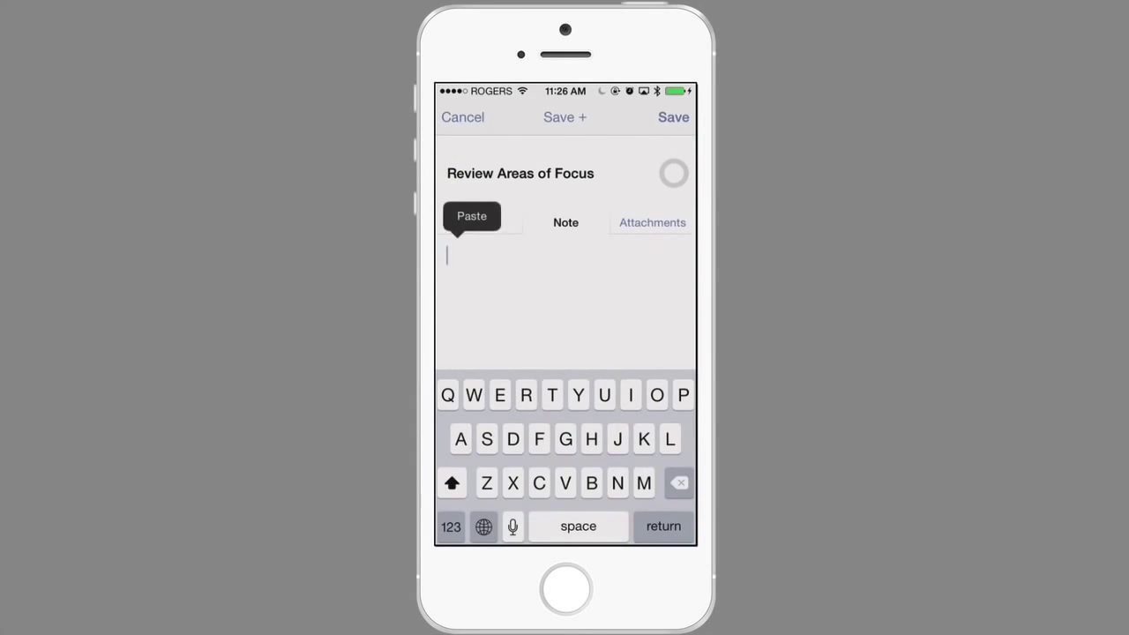
left_click(472, 216)
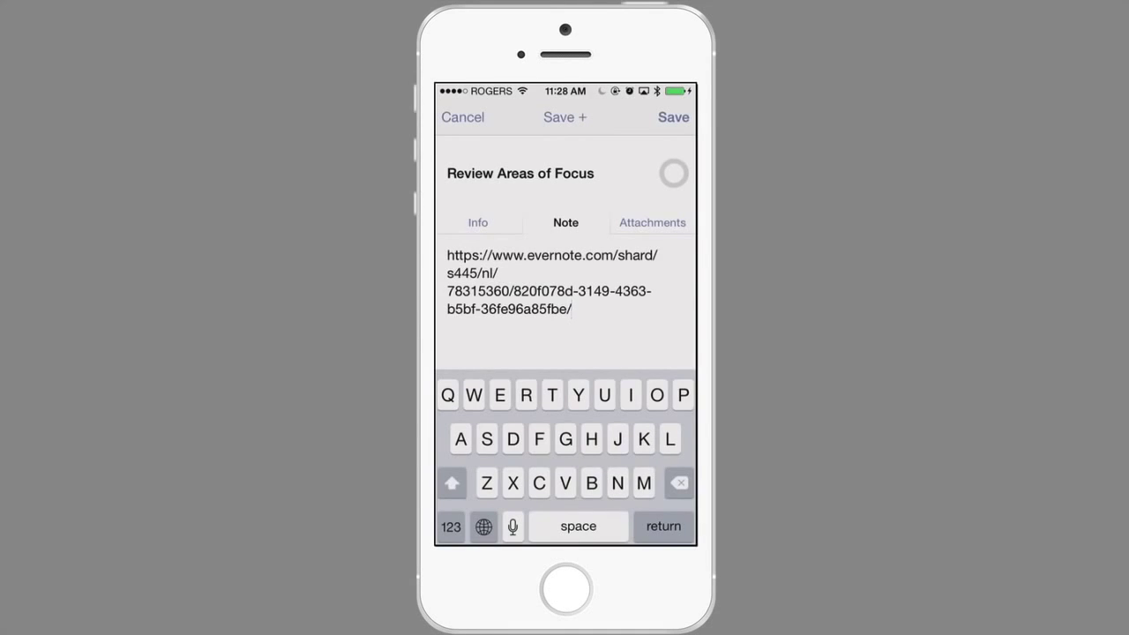
- Search the projects for "Perfor" and assign the new item to the Perform Monthly Review project
left_click(478, 222)
left_click(468, 253)
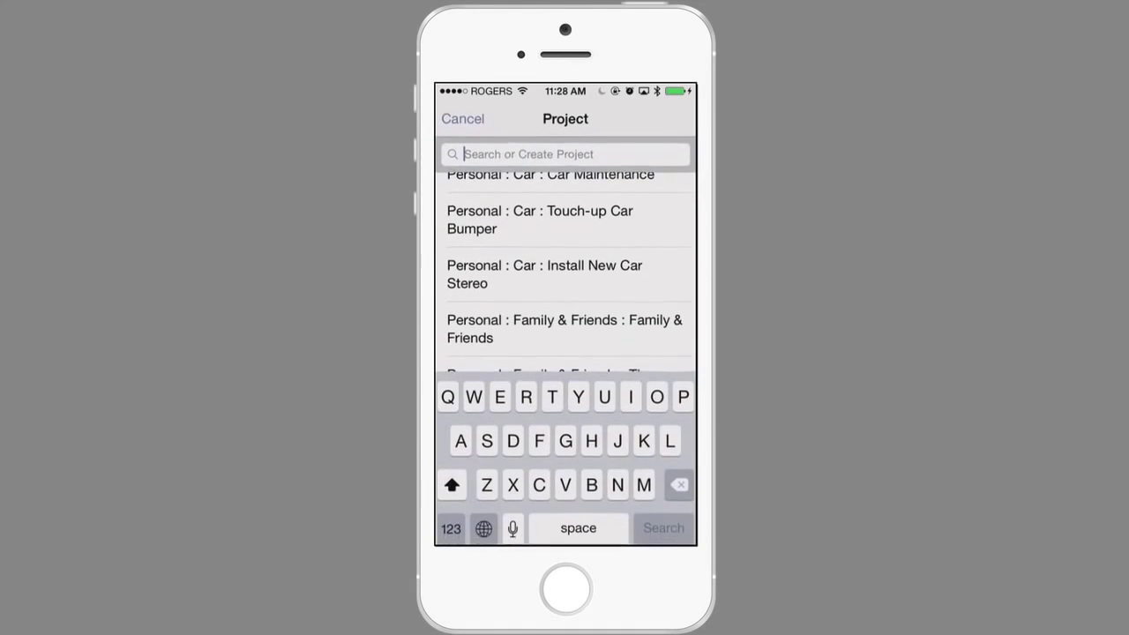
type("Perfor")
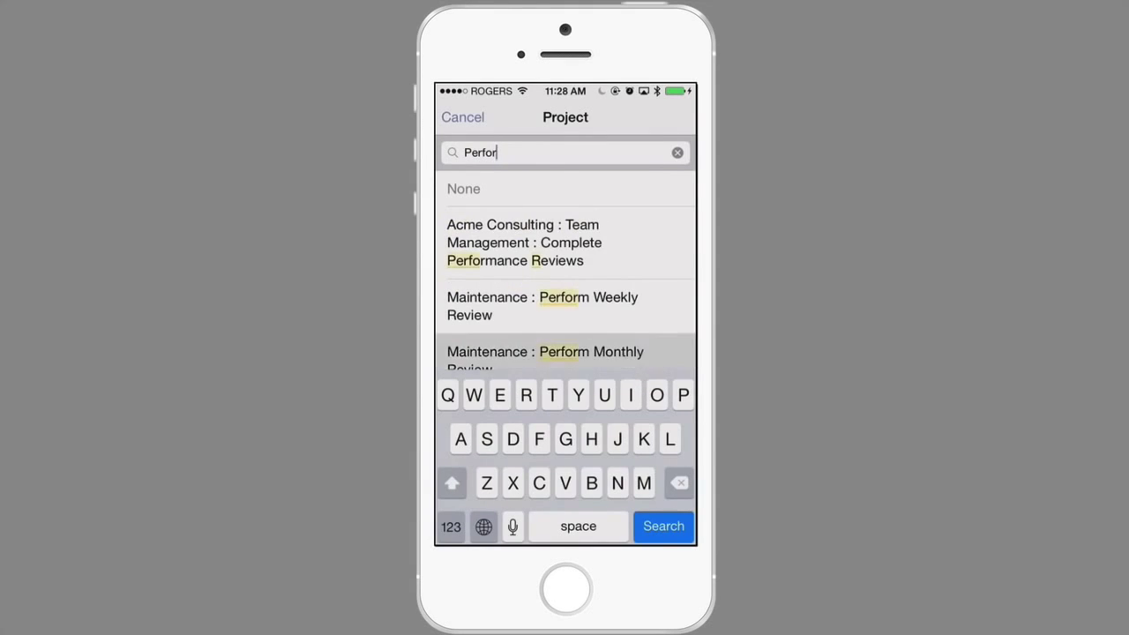
left_click(545, 351)
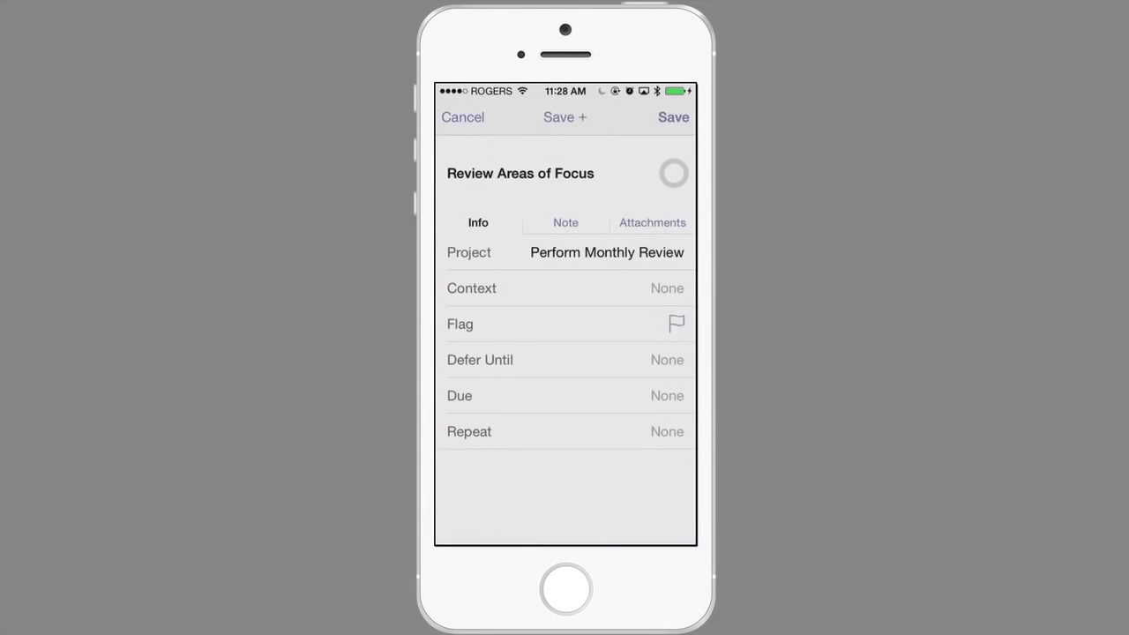
- Search the contexts for "Focu", assign Energy : Focus to the Review Areas of Focus item, and open the Evernote link in its note
left_click(479, 288)
type("Foxus")
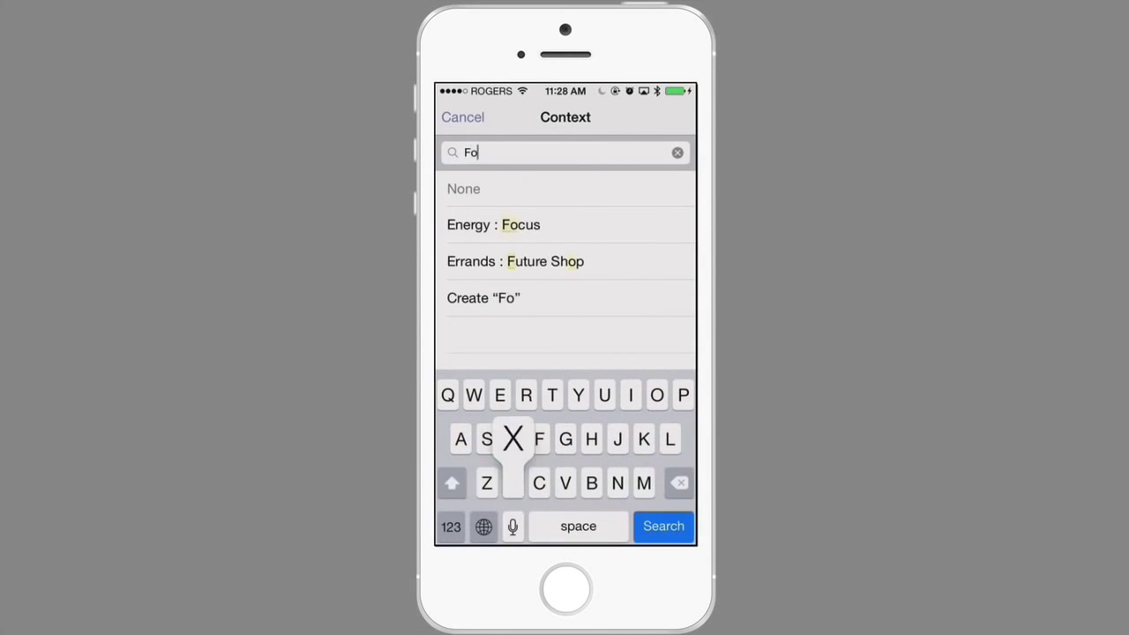
key("BackSpace")
key("BackSpace")
key("BackSpace")
type("c")
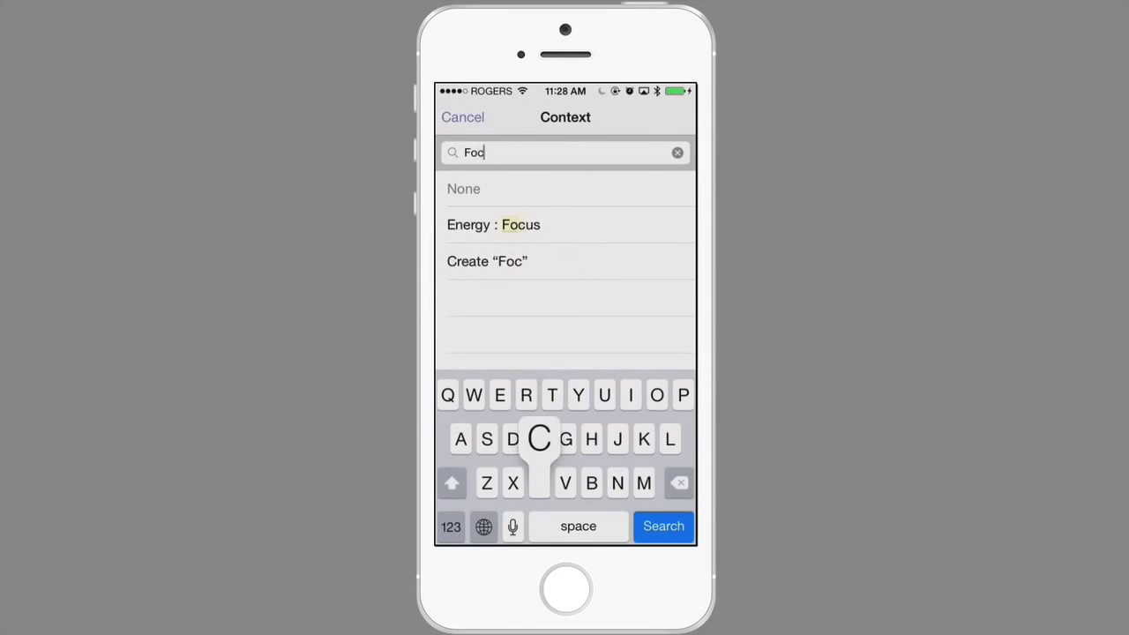
type("u")
left_click(490, 224)
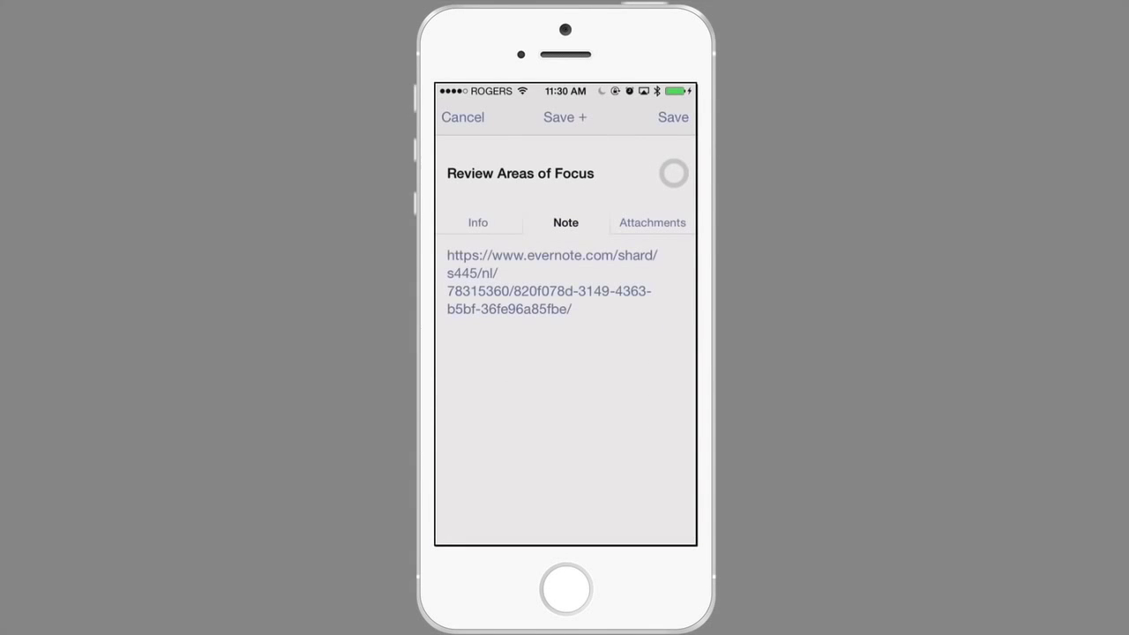
left_click(551, 282)
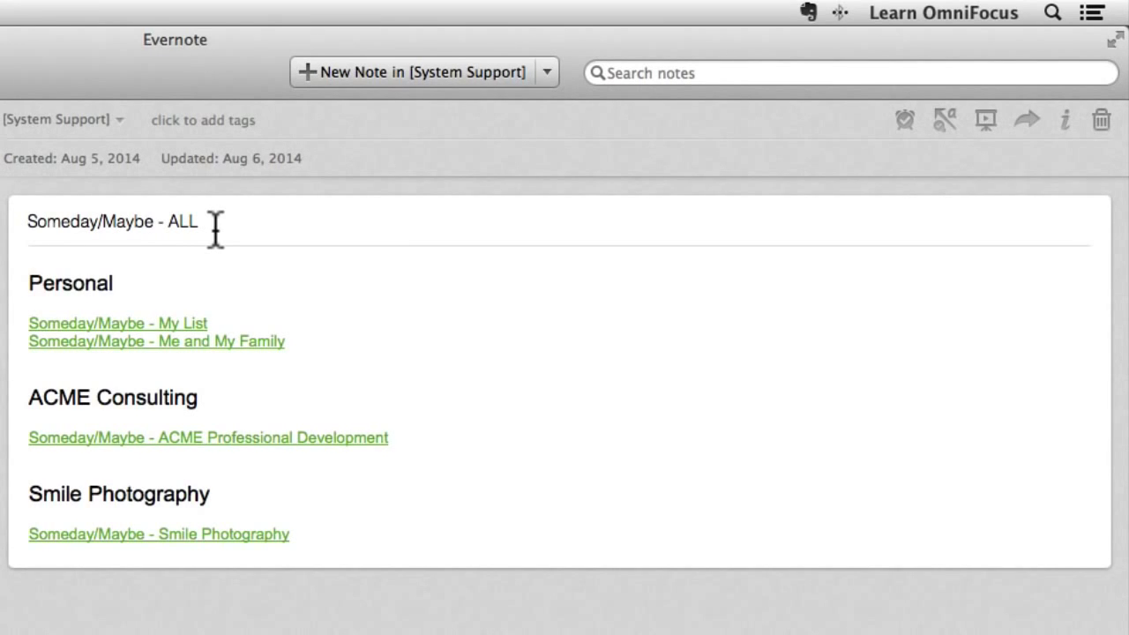
- In Evernote on the Mac, open the Someday/Maybe - My List note from its link in Someday/Maybe - ALL and return to the master note
left_click(188, 348)
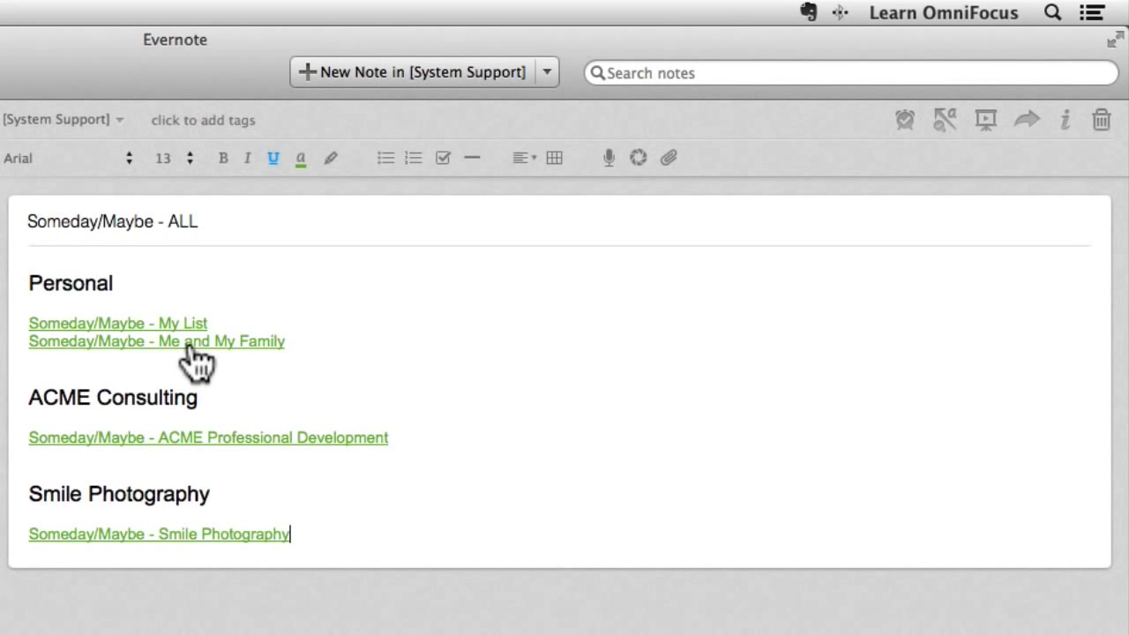
left_click(160, 327)
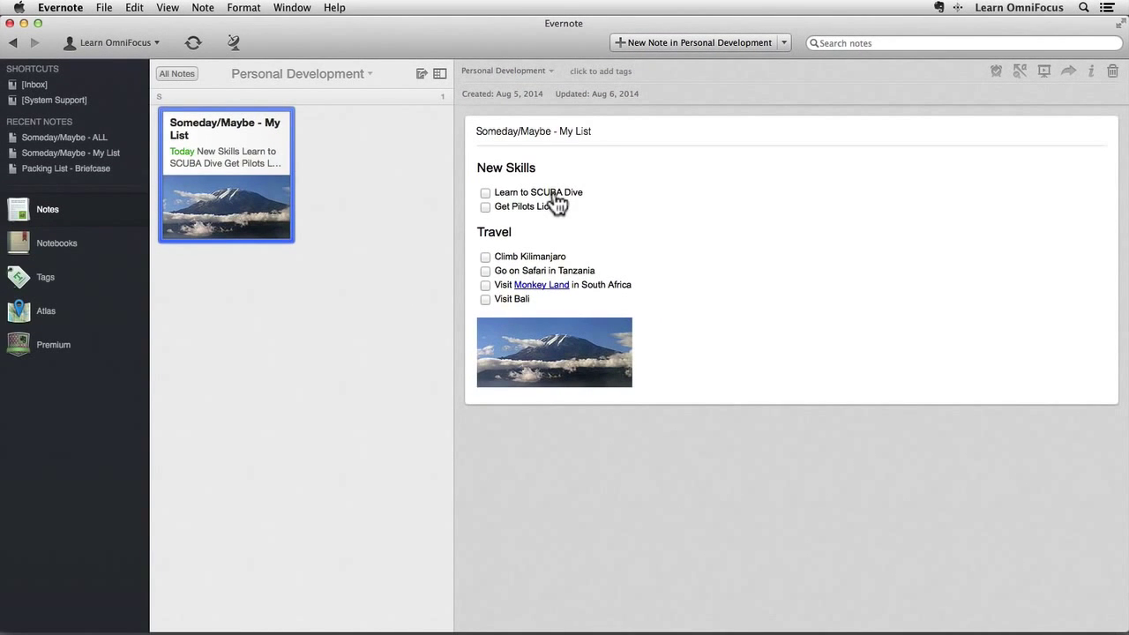
left_click(13, 42)
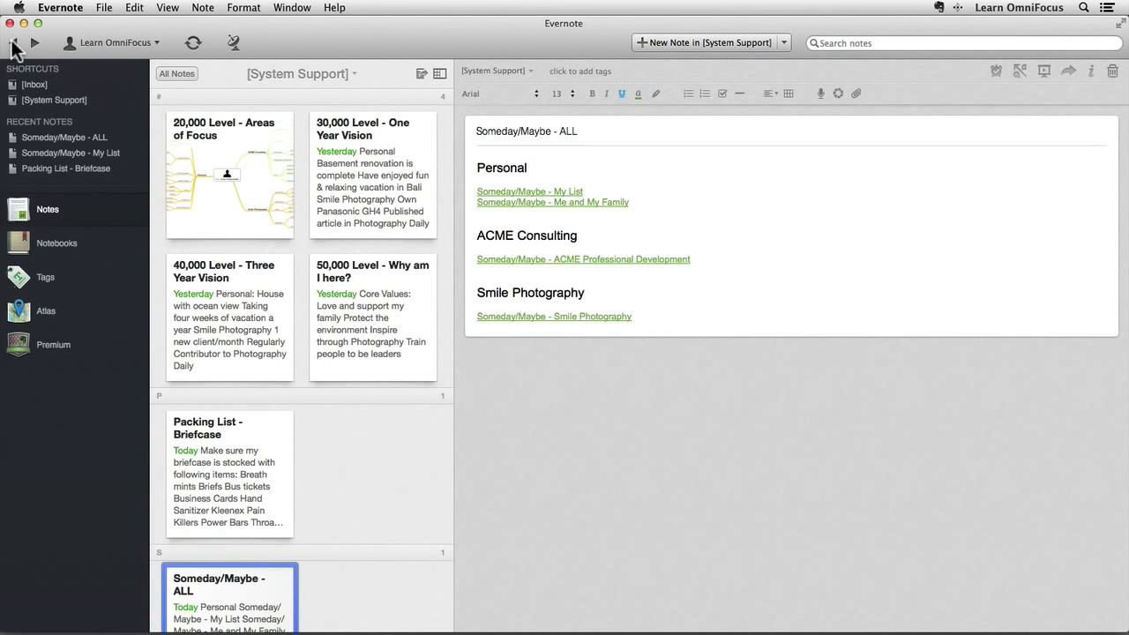
key("super+bracketleft")
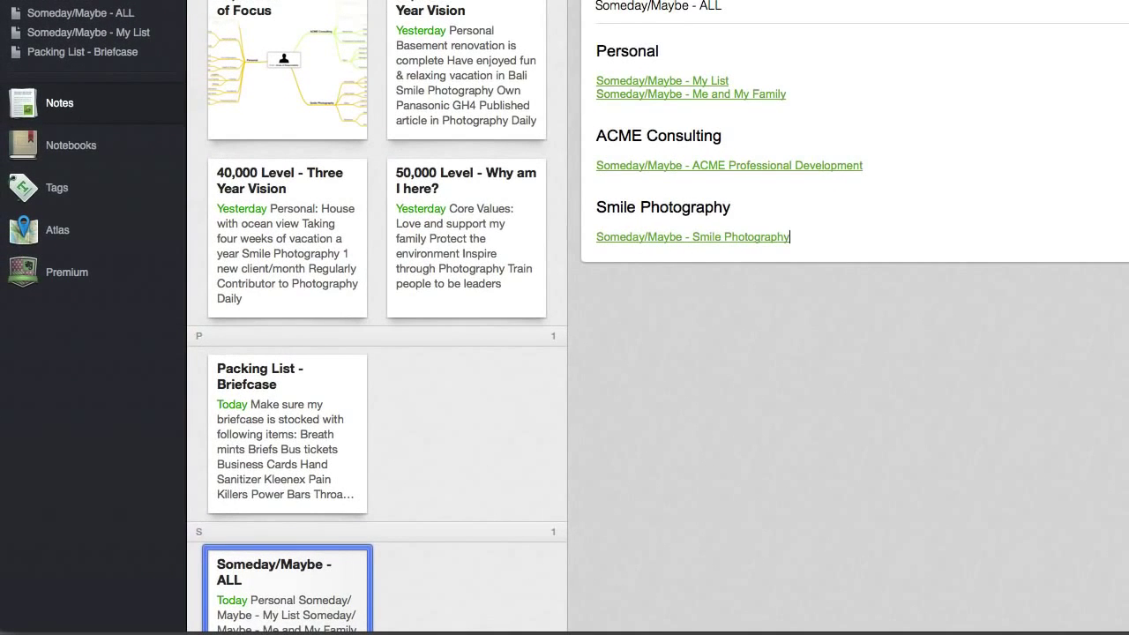
- Copy the classic note link of the Someday/Maybe - ALL note
right_click(276, 575)
key("alt")
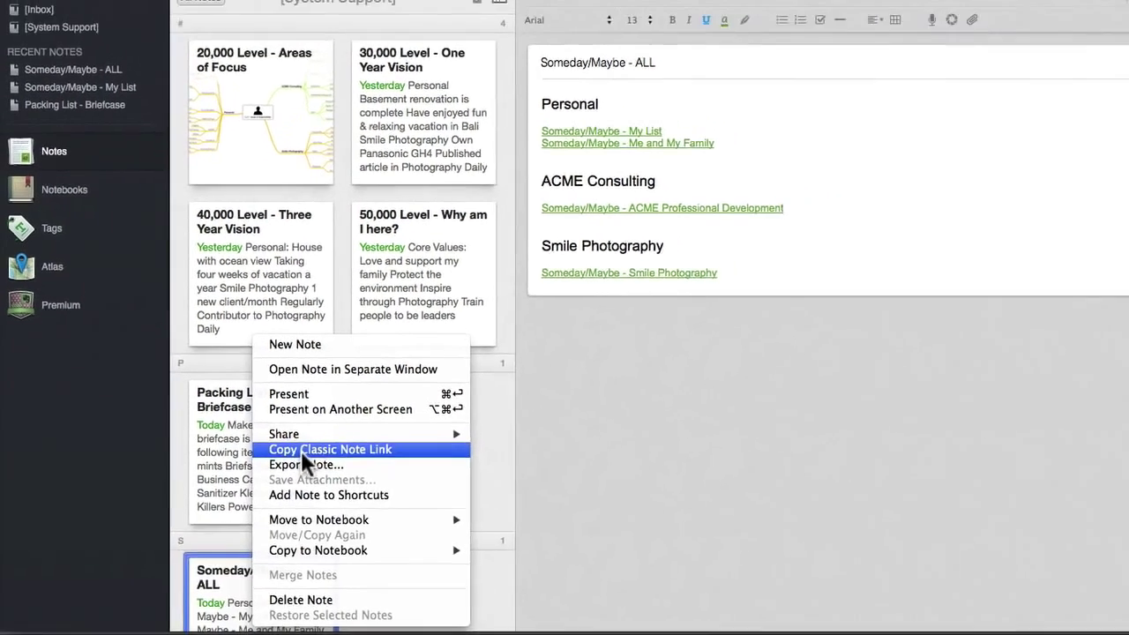
left_click(331, 431)
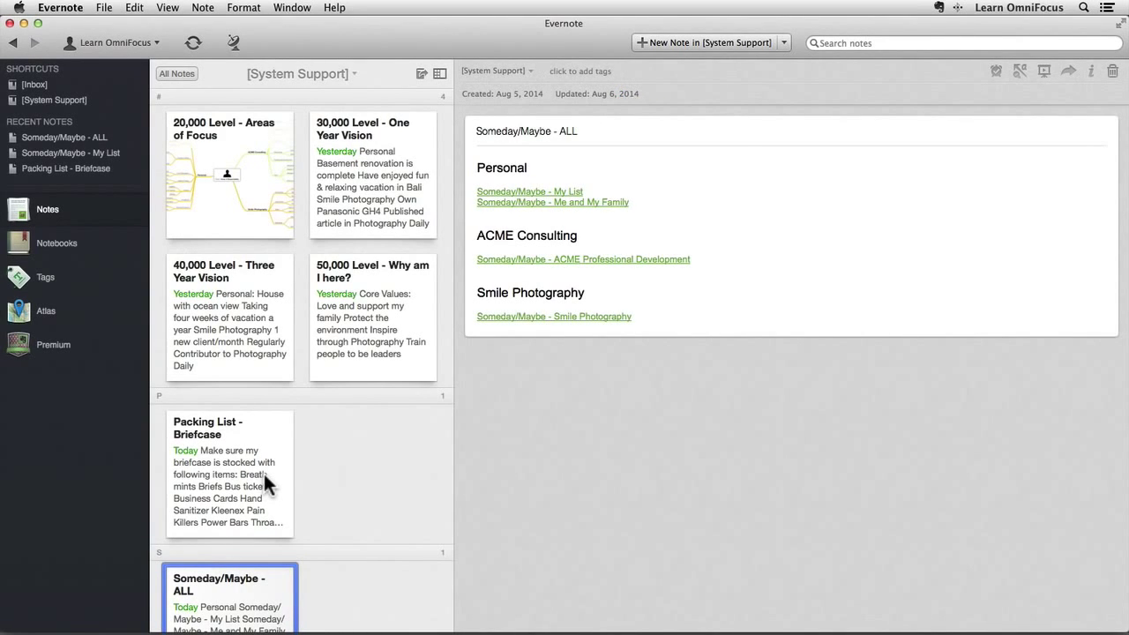
- Start an OmniFocus quick entry item titled "Review Someday/Maybe Lists"
key("ctrl+alt+space")
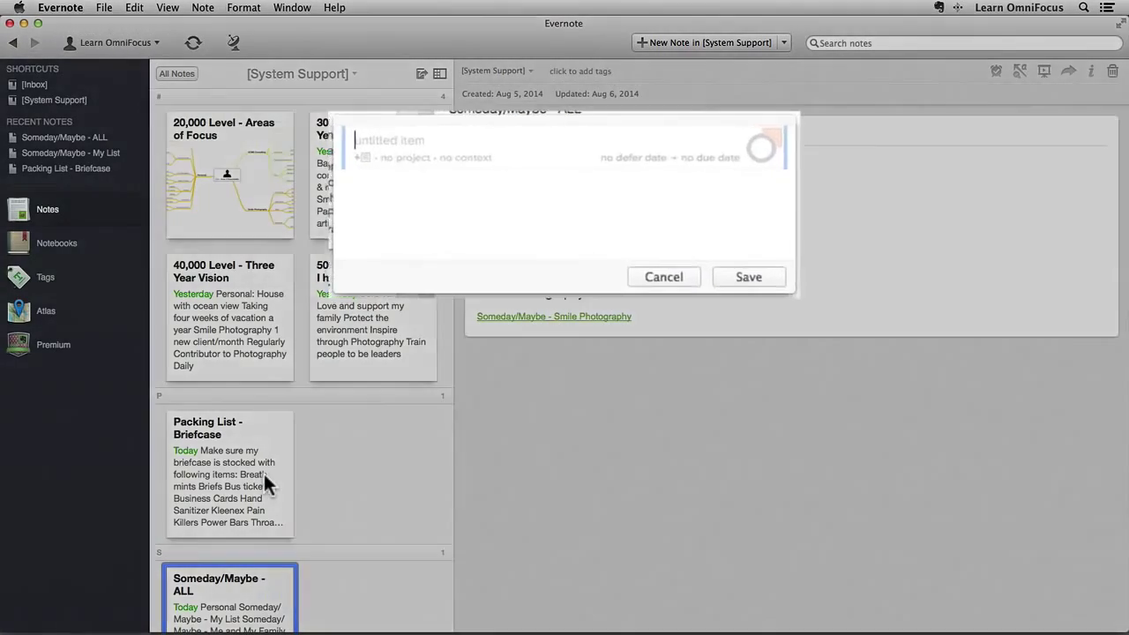
type("Re")
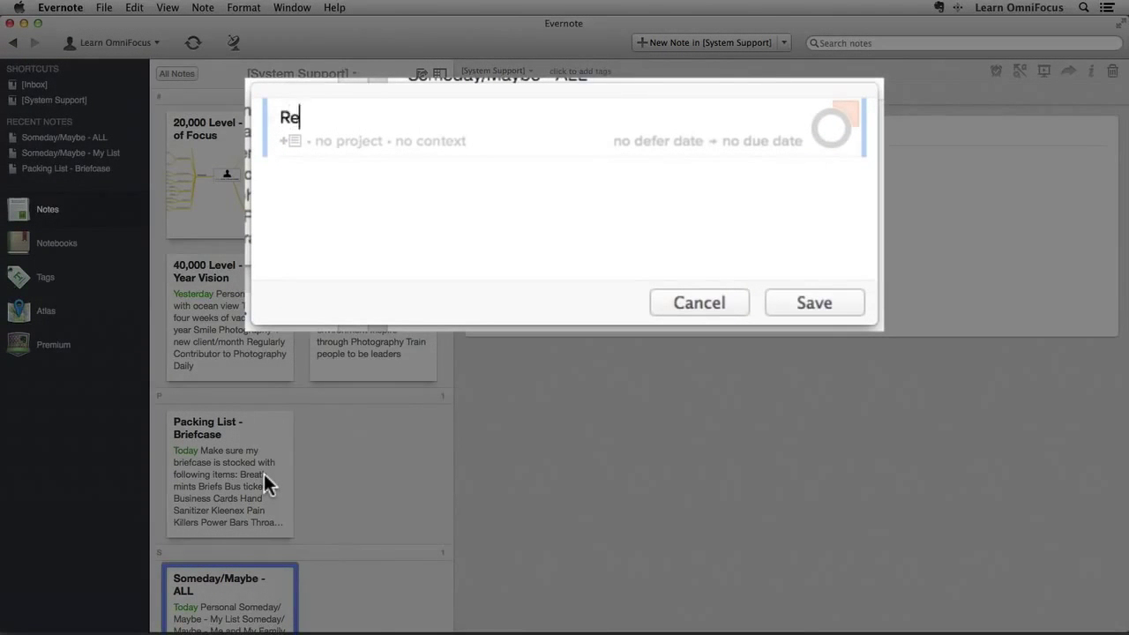
type("view Someday/")
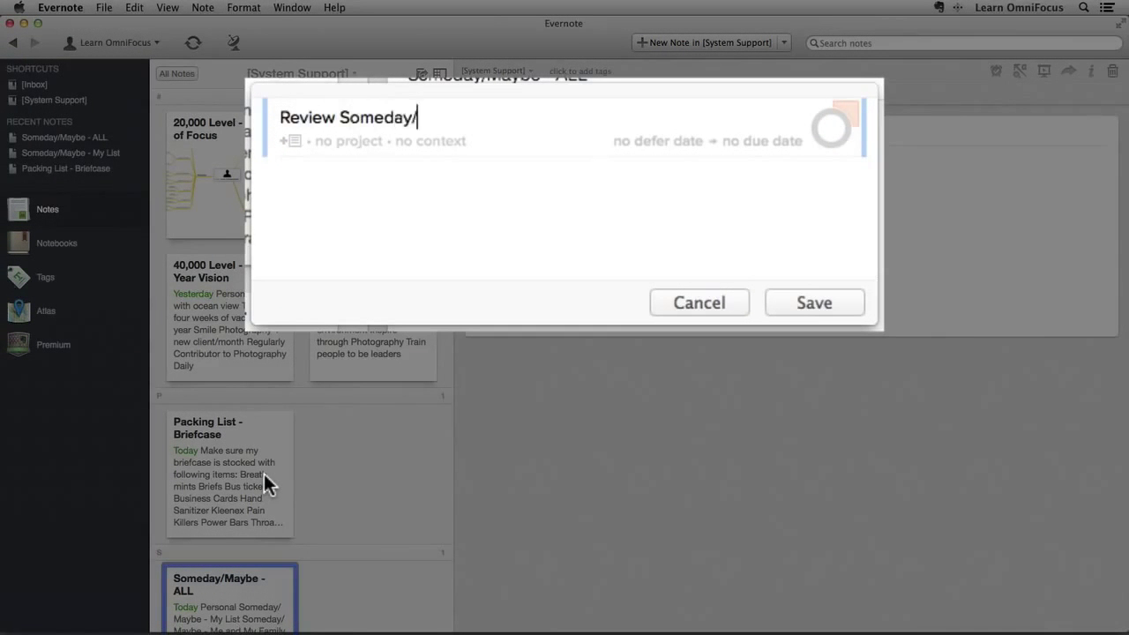
type("Maybe Lists")
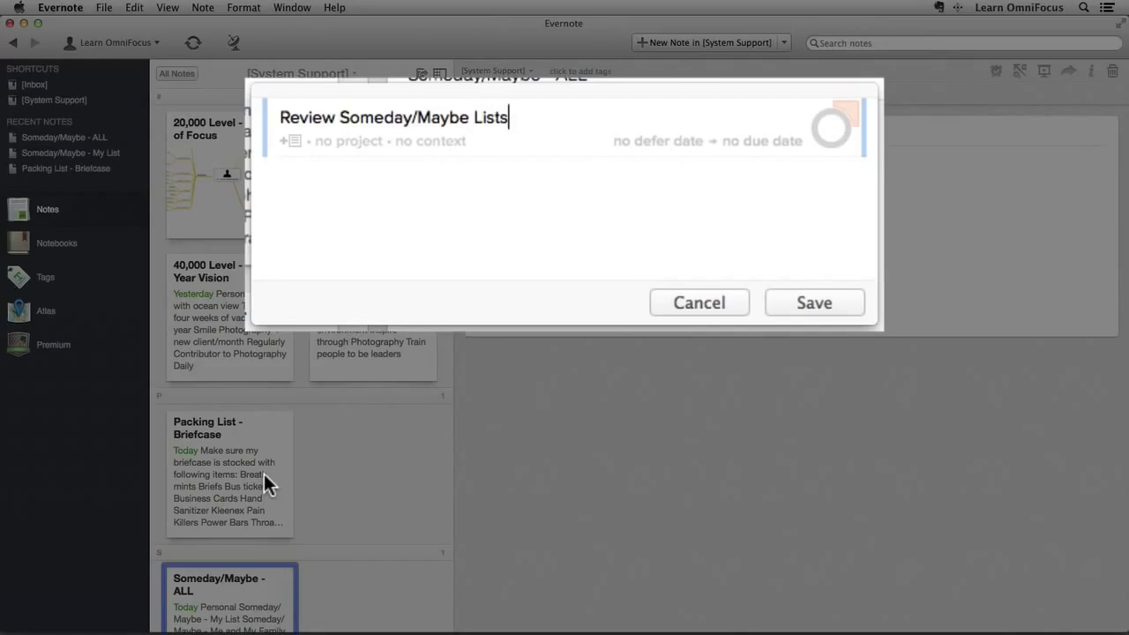
- Assign the new item to the Maintenance : Perform Monthly Review project and give it the Focus context
key("Tab")
type("mont")
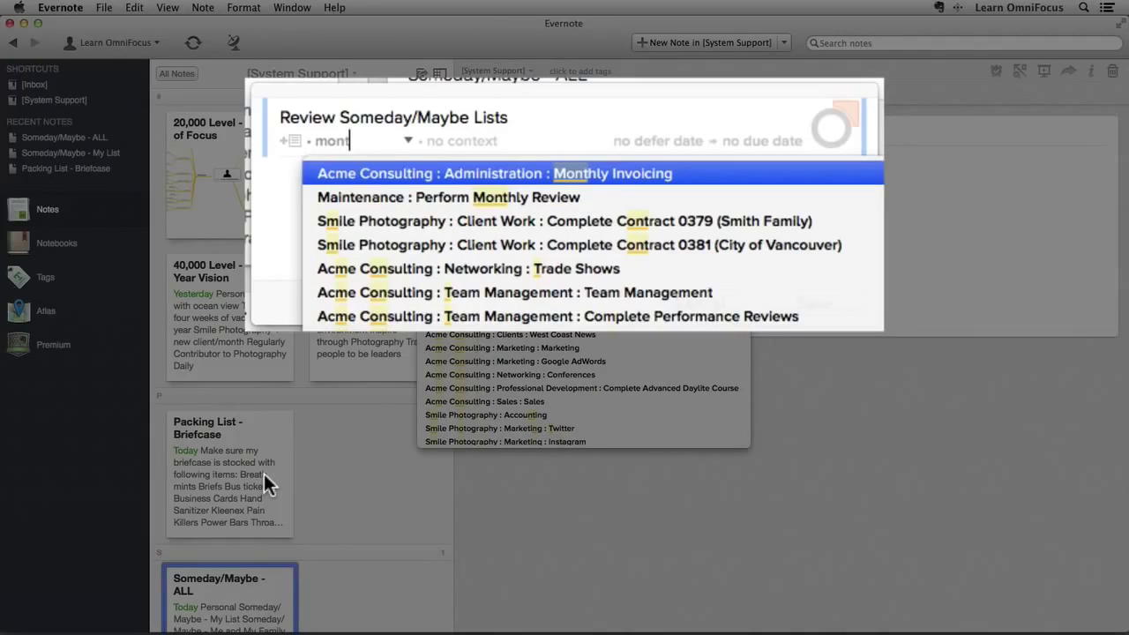
key("Down")
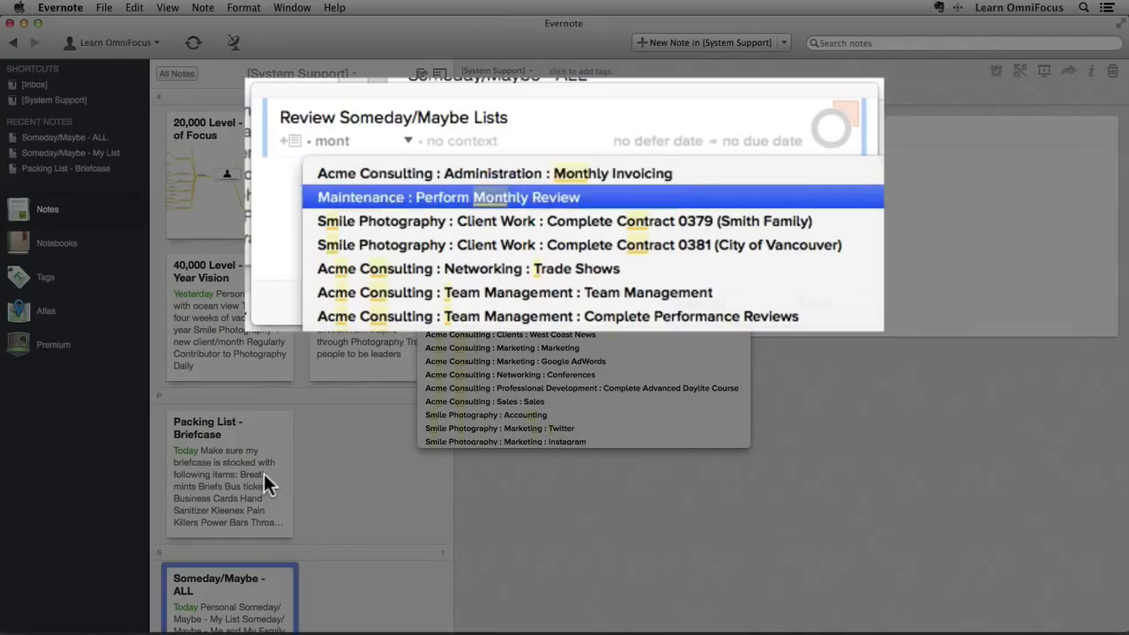
key("Return")
key("Tab")
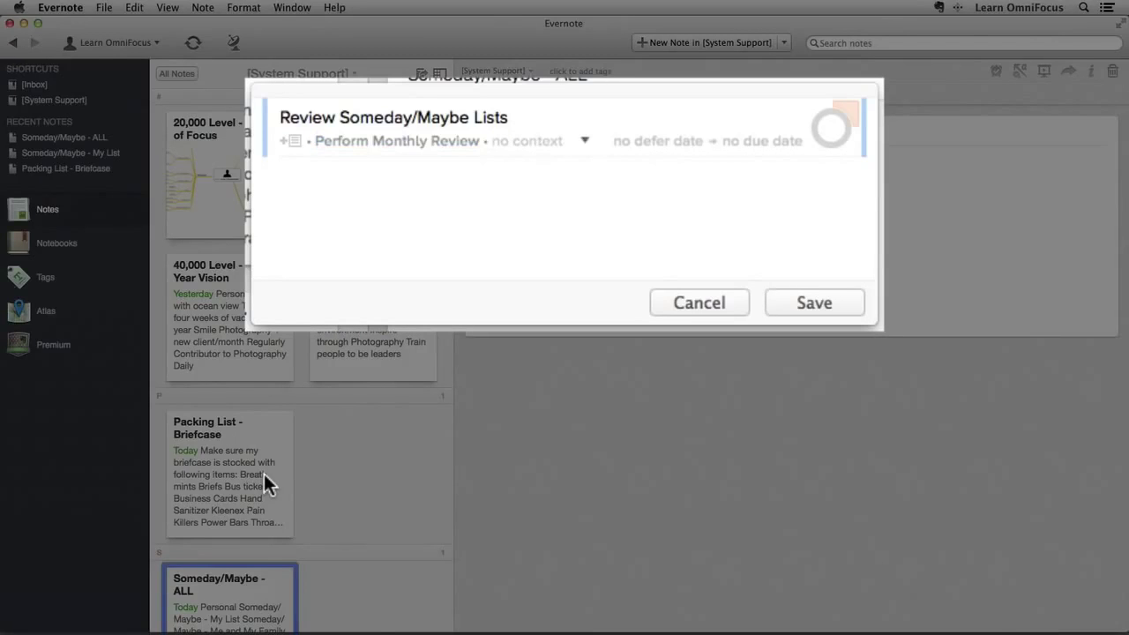
type("focus")
key("Return")
key("Tab")
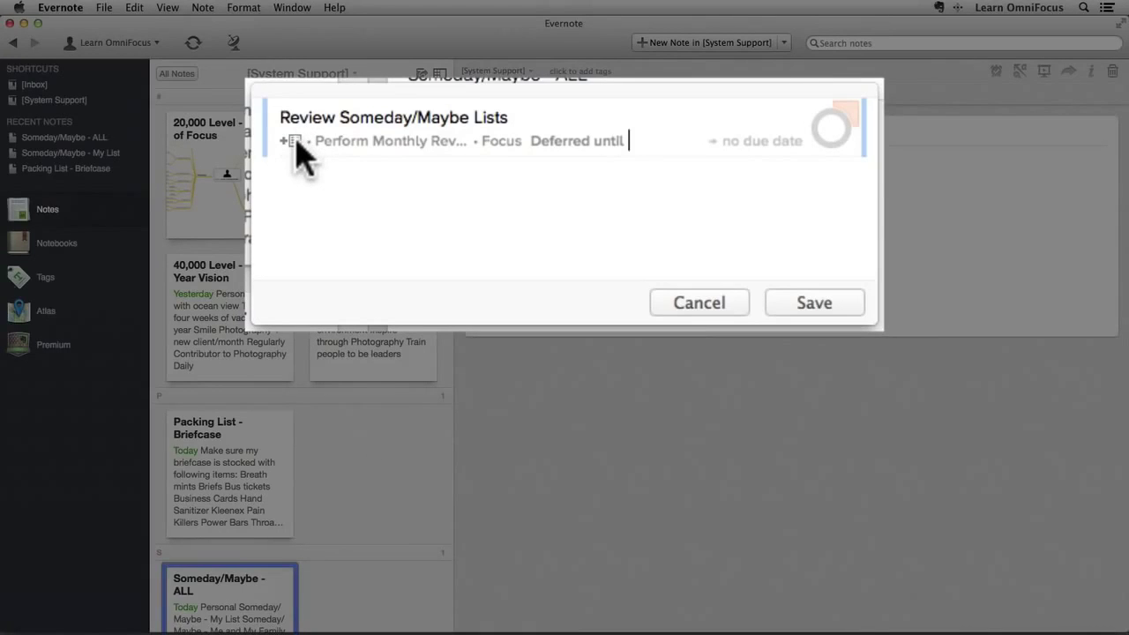
- Paste the copied Someday/Maybe - ALL link into the new item's note and save the item
key("super+apostrophe")
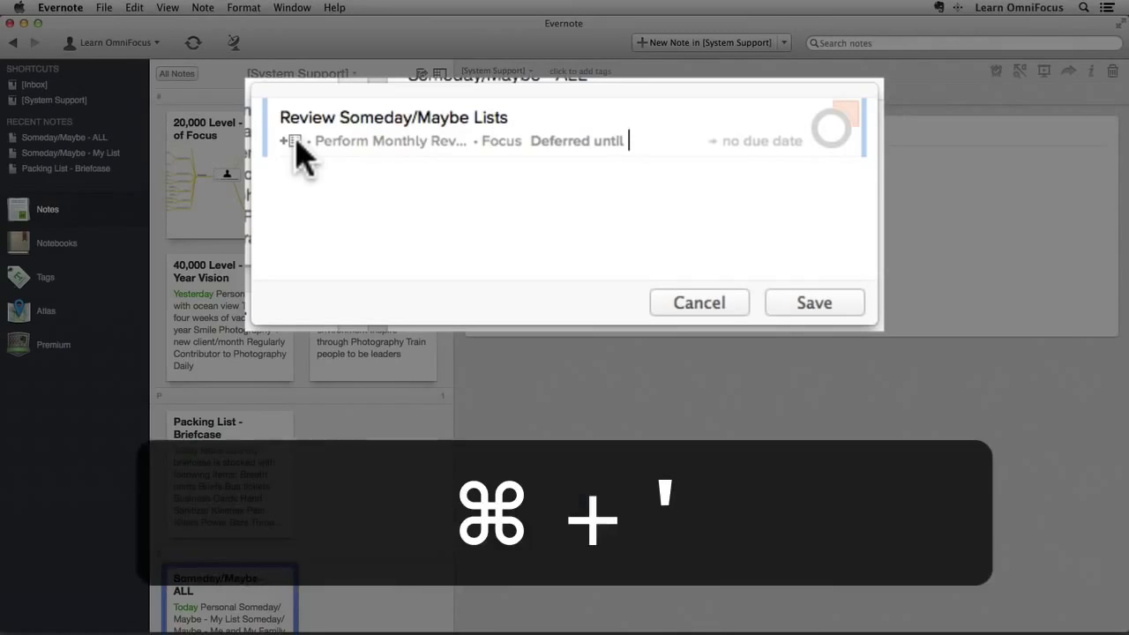
key("super+apostrophe")
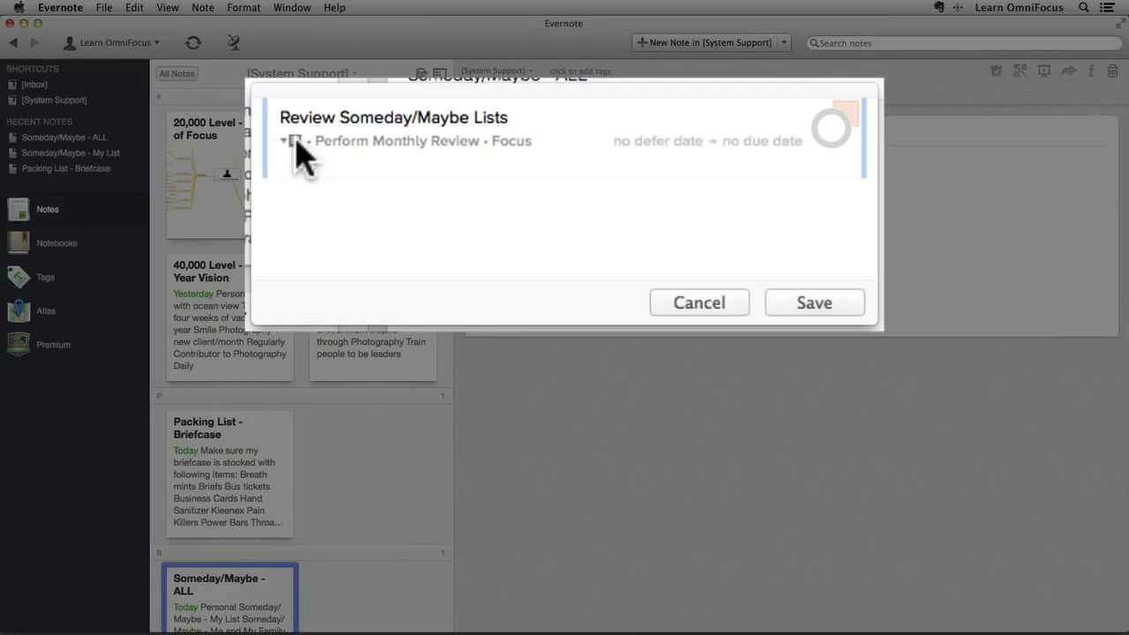
key("super+v")
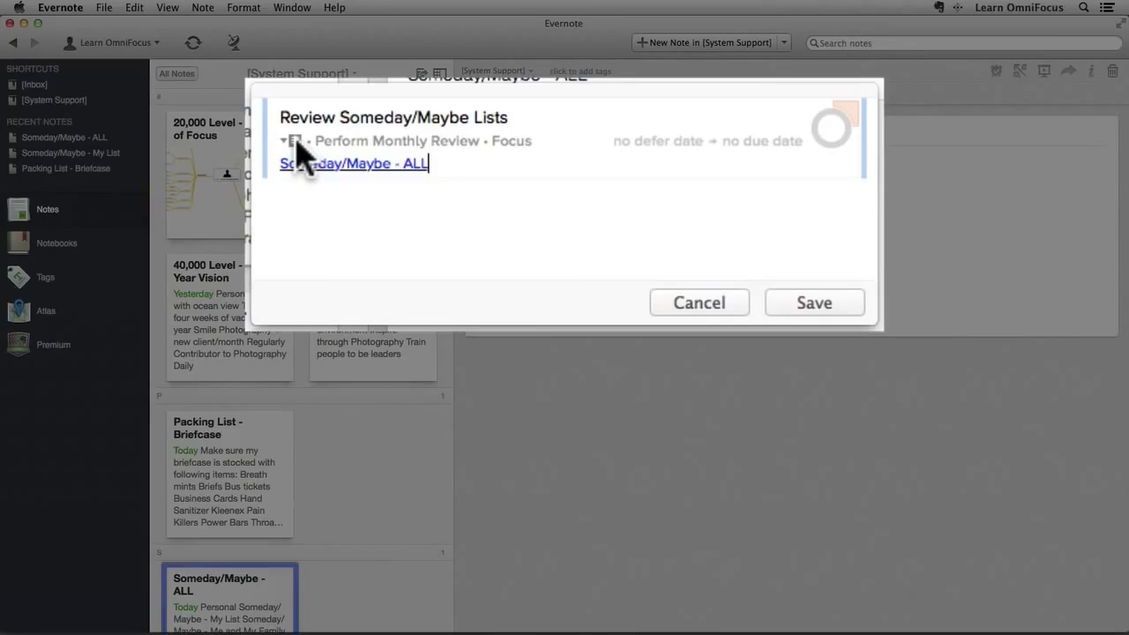
left_click(804, 307)
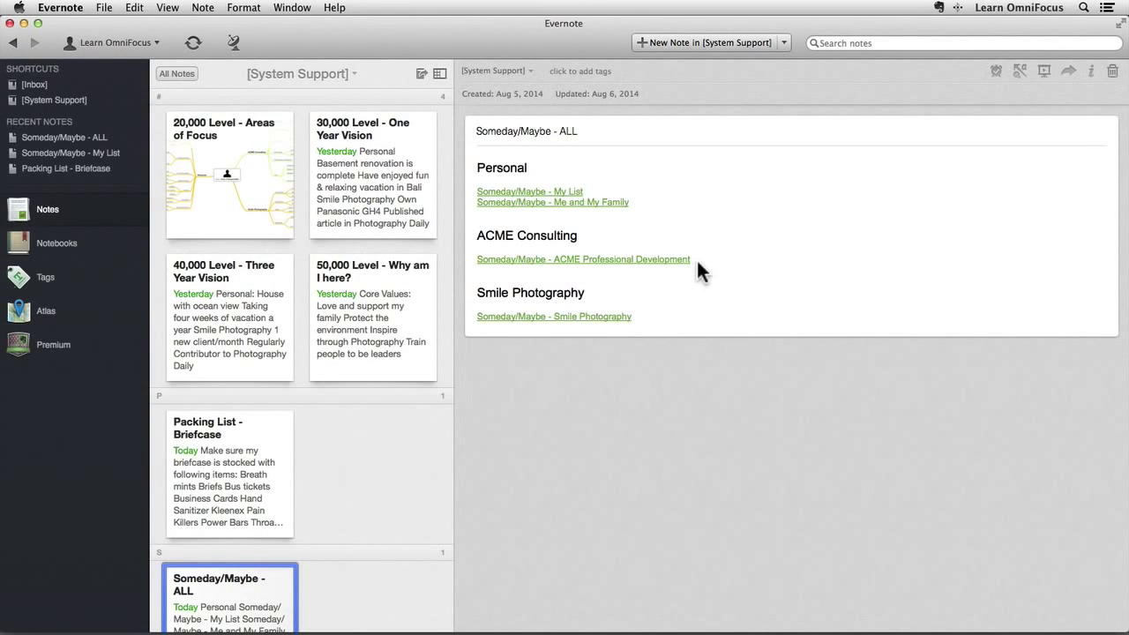